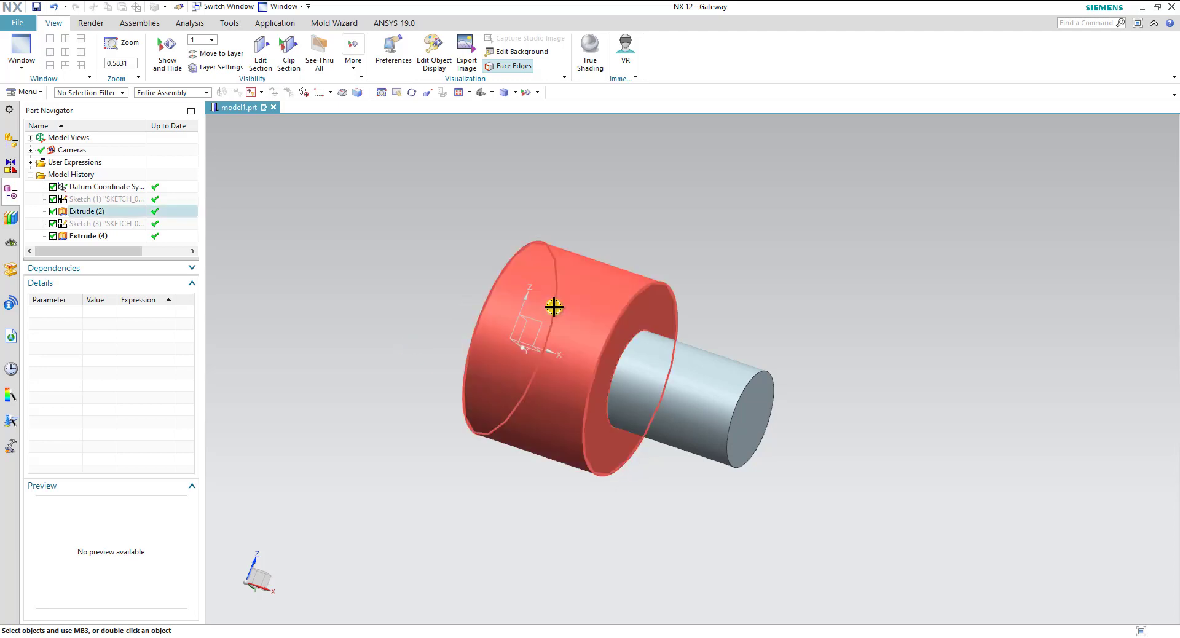
Orbit the shaft and check the datum coordinate system's properties
scroll(509, 266, "down", 1)
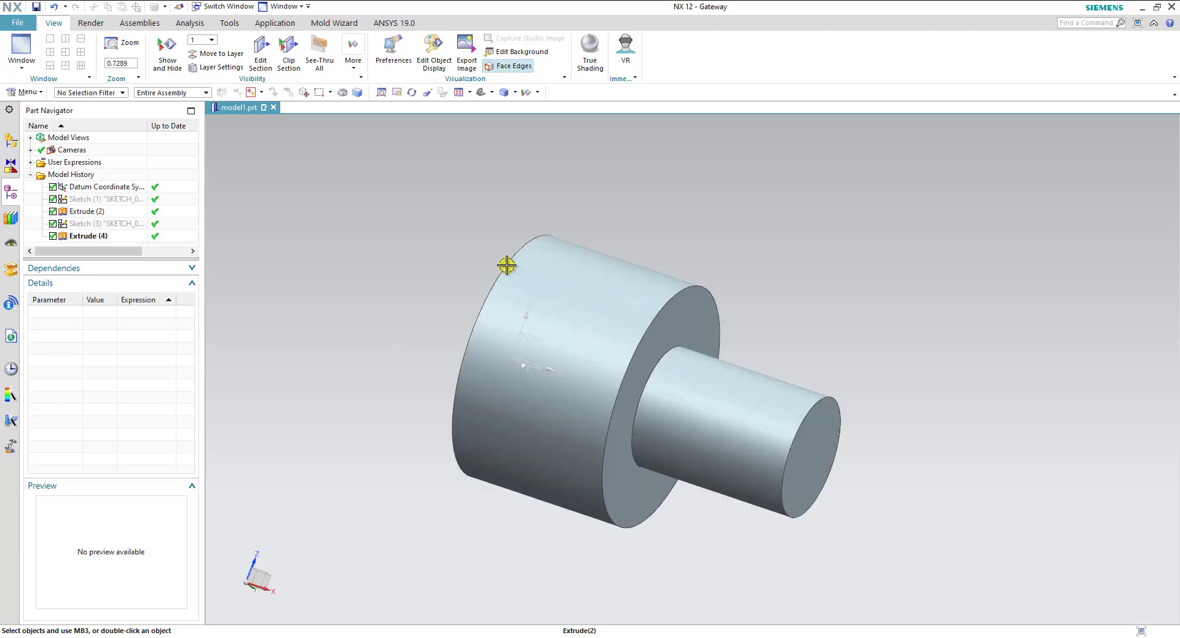
mouse_move(505, 261)
middle_mouse_down()
mouse_move(534, 318)
mouse_move(509, 281)
middle_mouse_up()
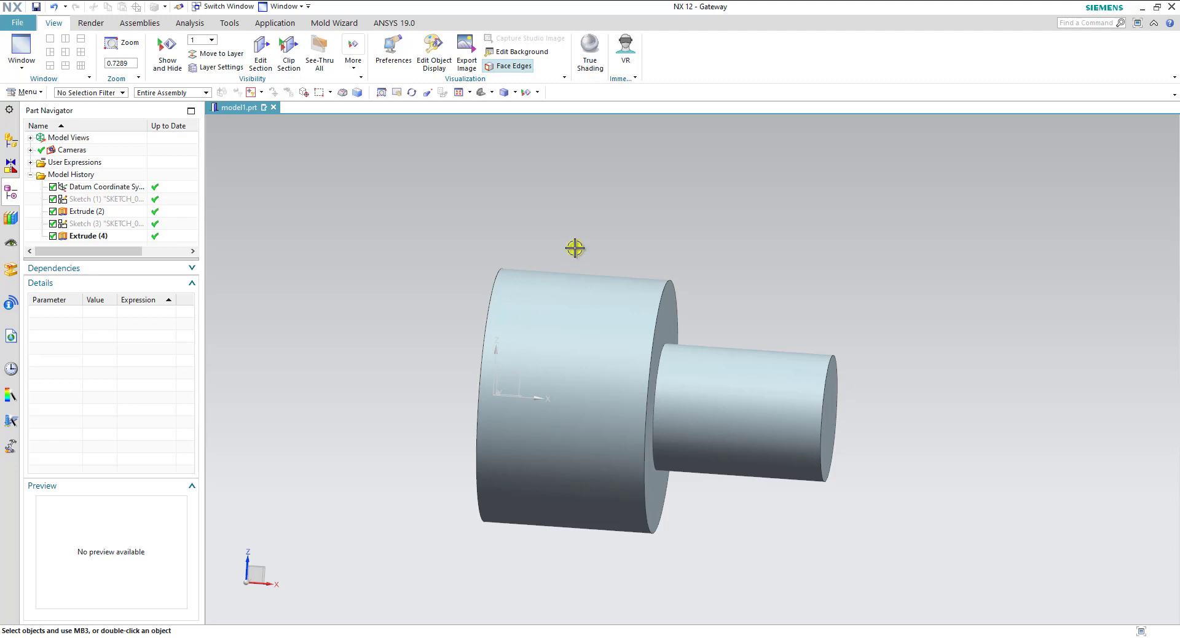
mouse_move(572, 249)
middle_mouse_down()
mouse_move(632, 263)
mouse_move(632, 284)
middle_mouse_up()
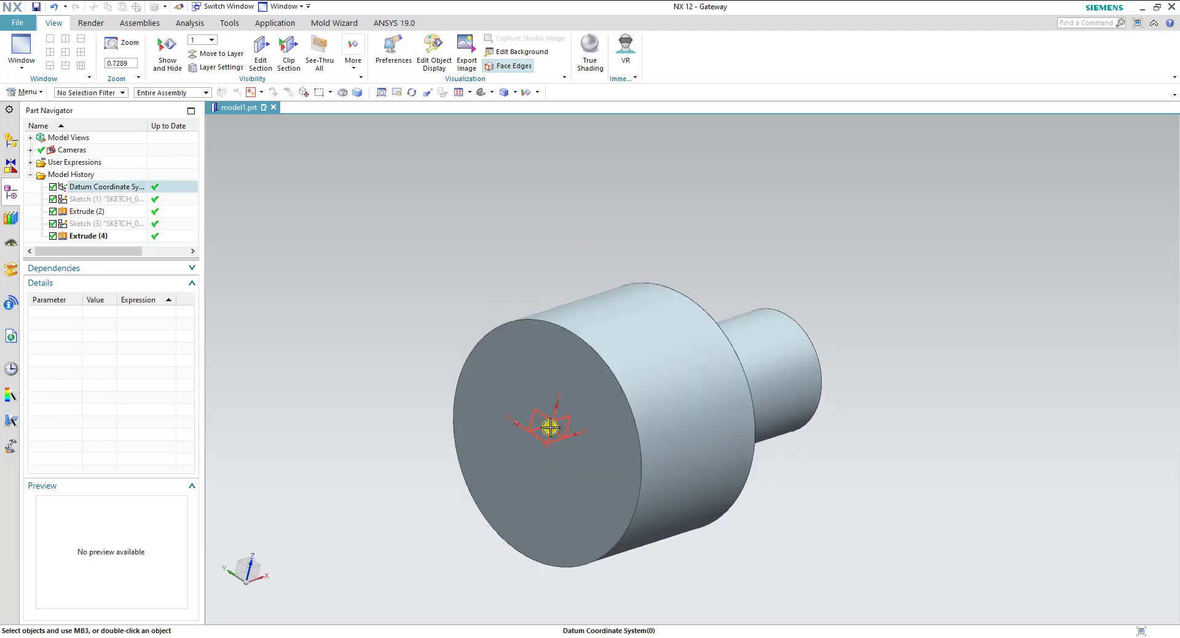
left_click(550, 426)
key("ctrl+j")
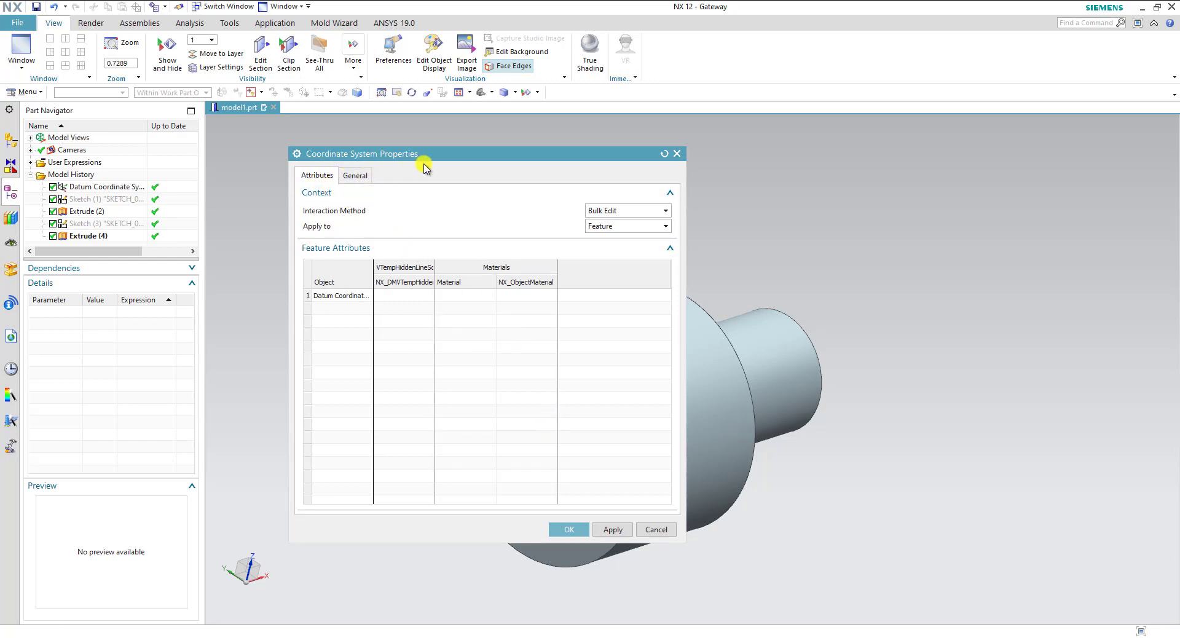
left_click(677, 153)
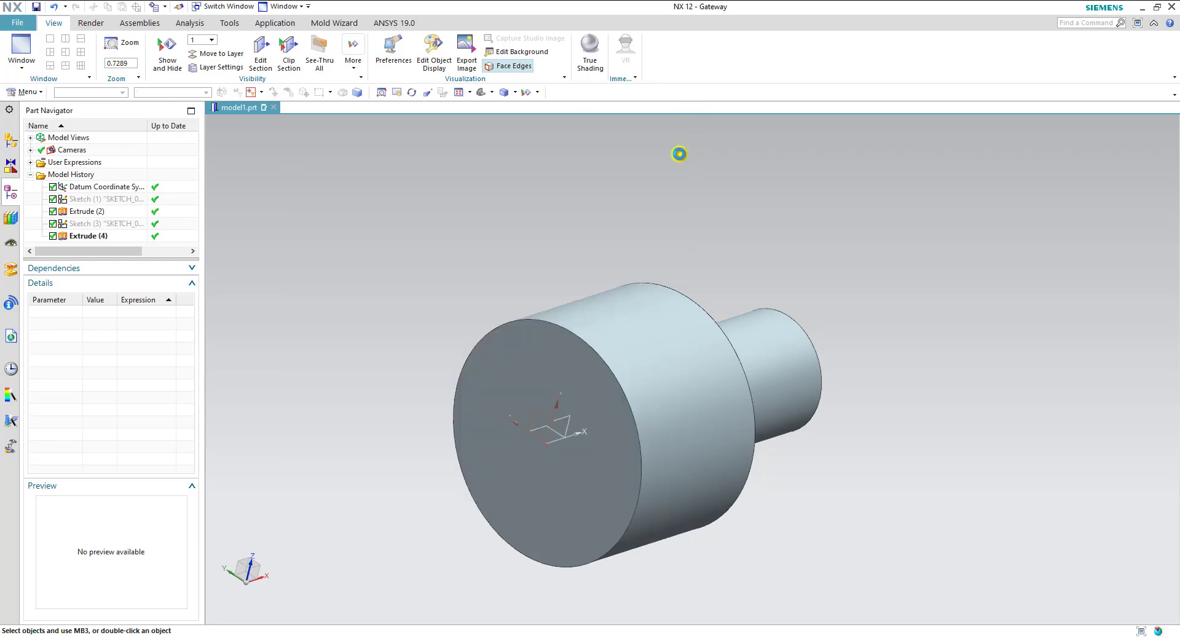
Start the Manufacturing application with the cam_general turning setup
mouse_move(641, 223)
middle_mouse_down()
mouse_move(573, 274)
mouse_move(587, 274)
middle_mouse_up()
left_click(275, 22)
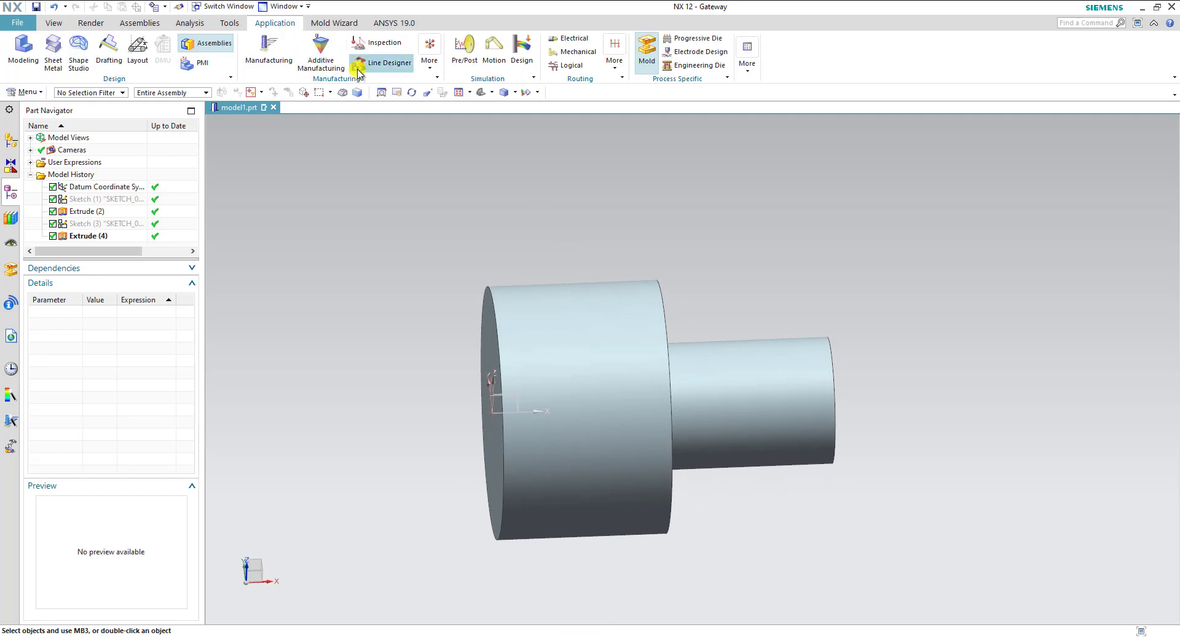
left_click(278, 59)
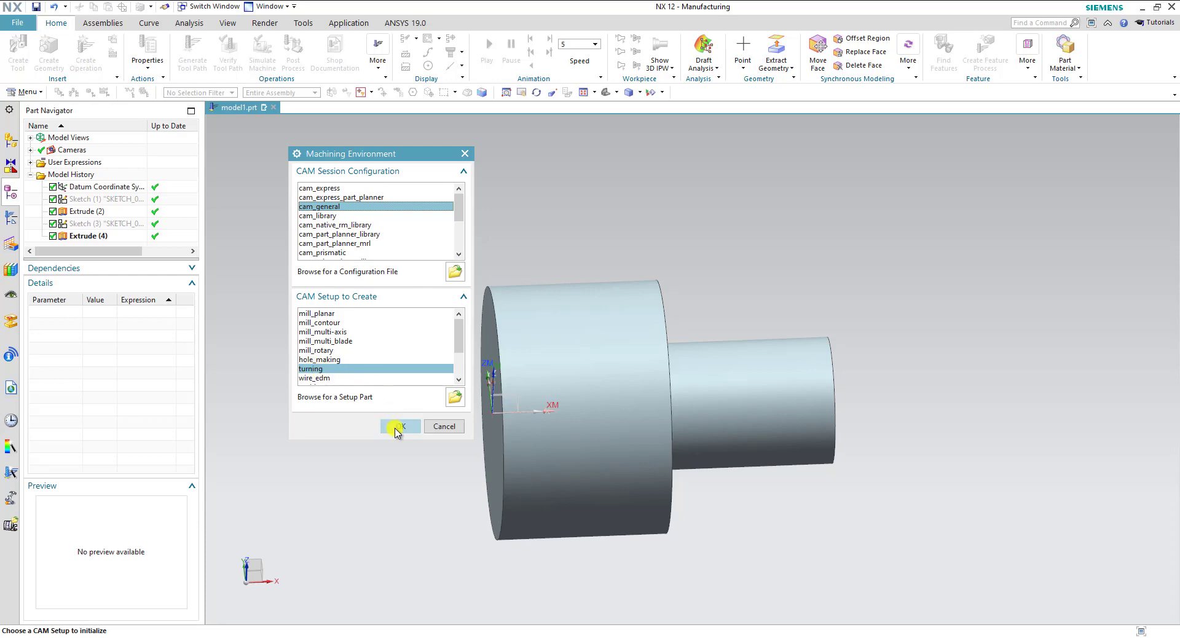
left_click(397, 429)
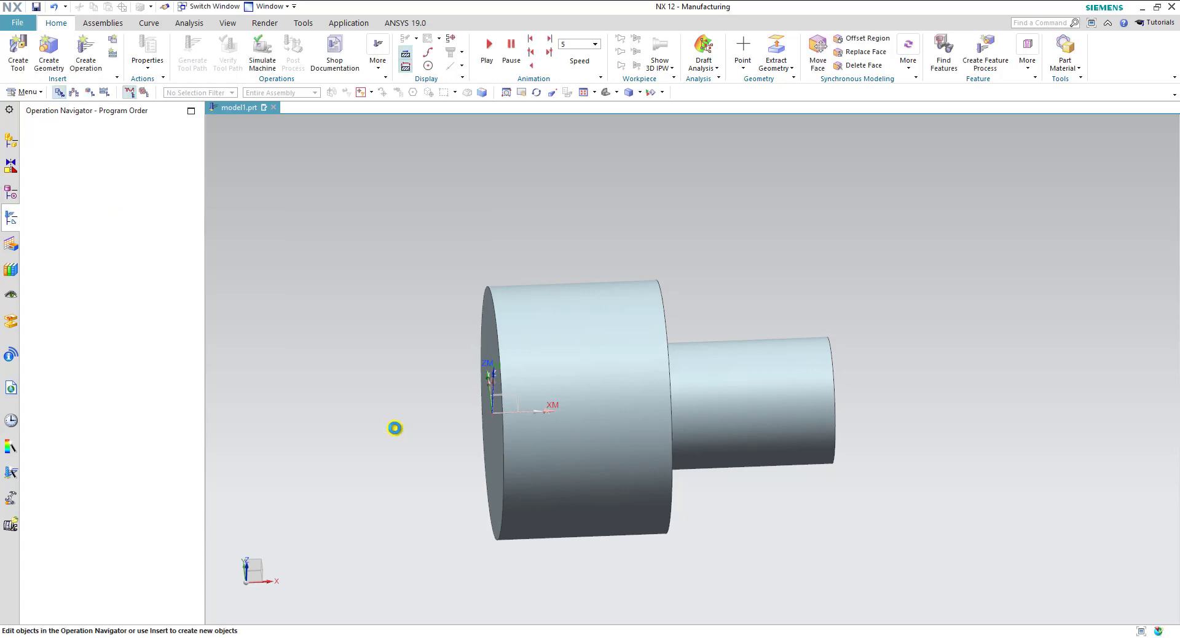
Switch the Operation Navigator to Geometry View, then expand MCS_SPINDLE and select WORKPIECE
middle_click_drag(508, 303, 526, 250)
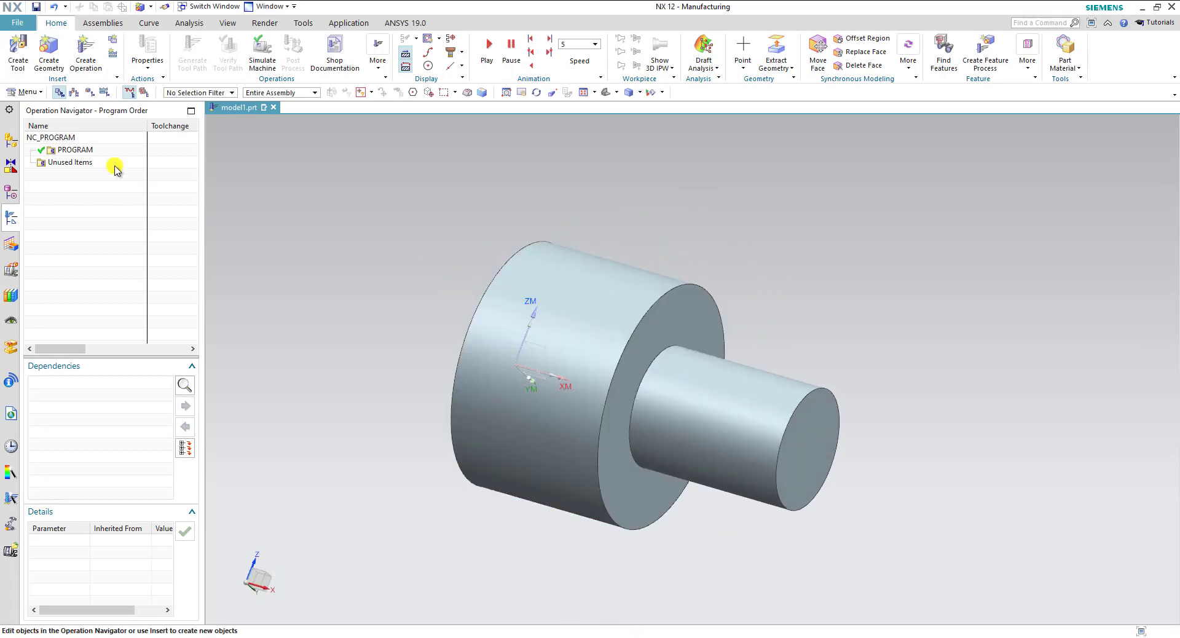
right_click(67, 204)
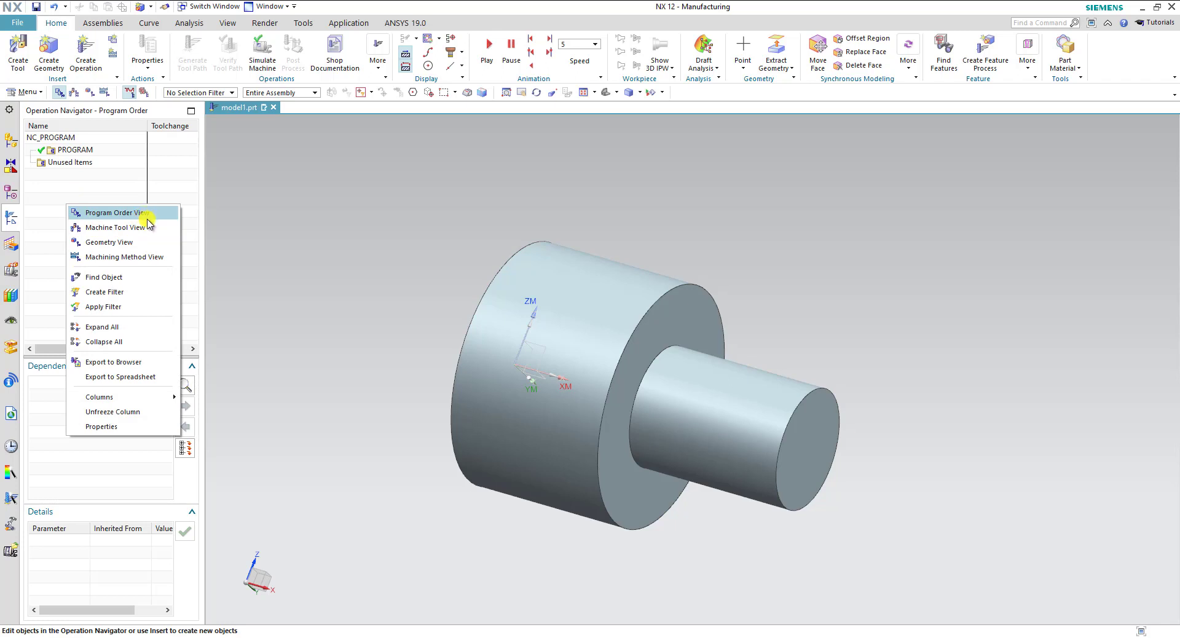
left_click(137, 243)
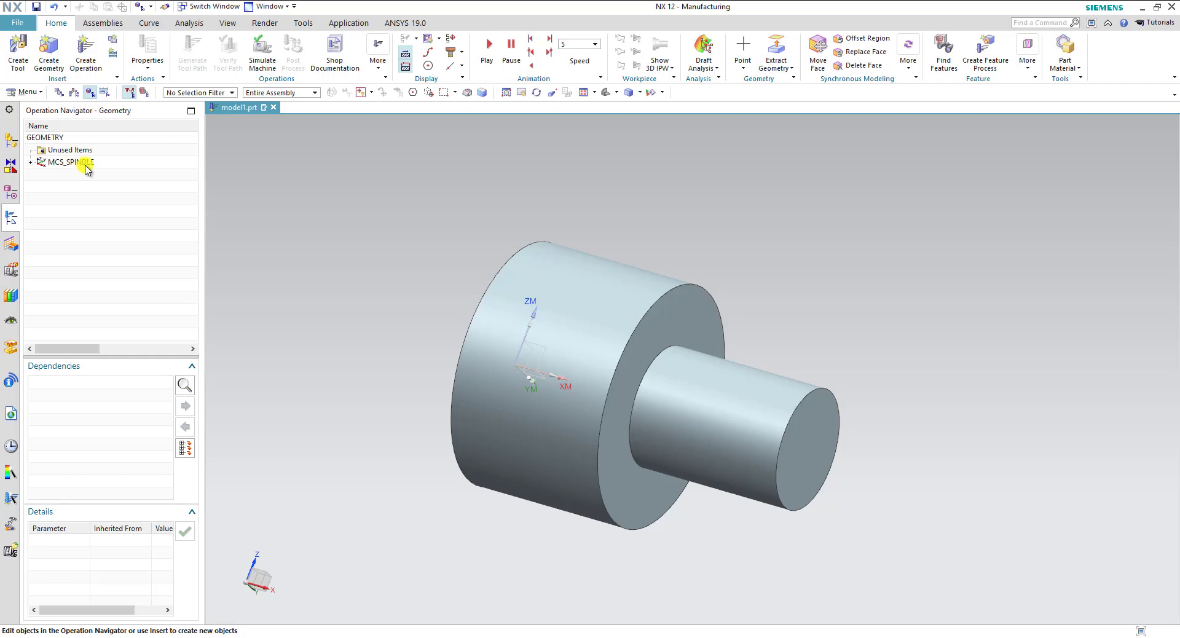
left_click(30, 162)
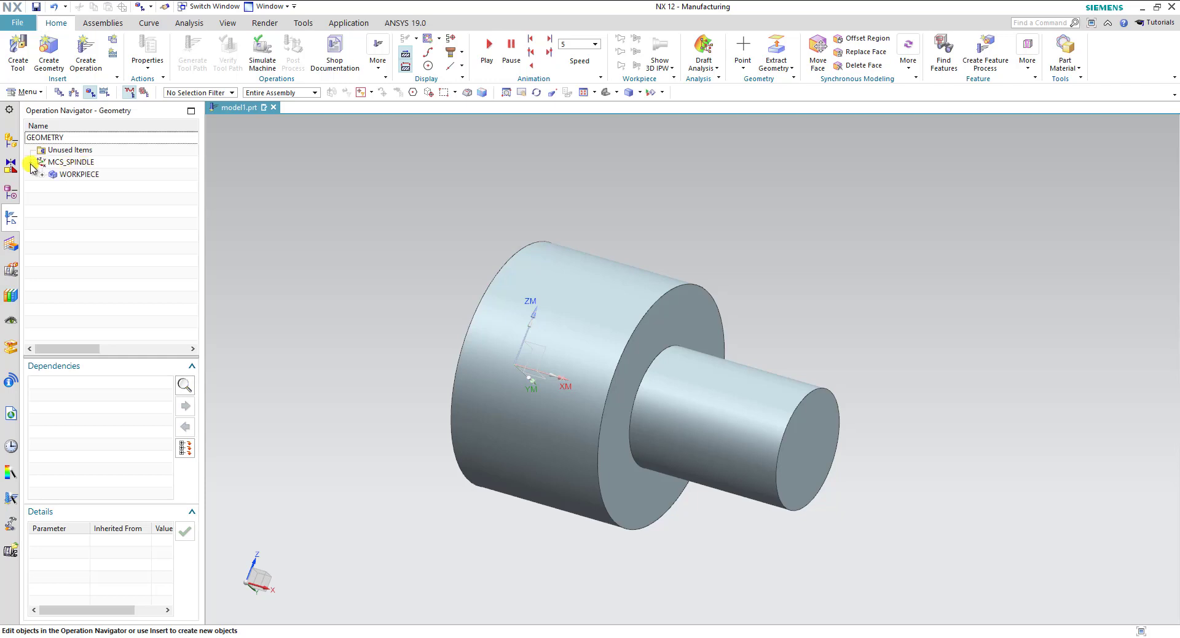
left_click(71, 179)
Expand WORKPIECE to show TURNING_WORKPIECE, then orbit and zoom around the shaft
left_click(41, 175)
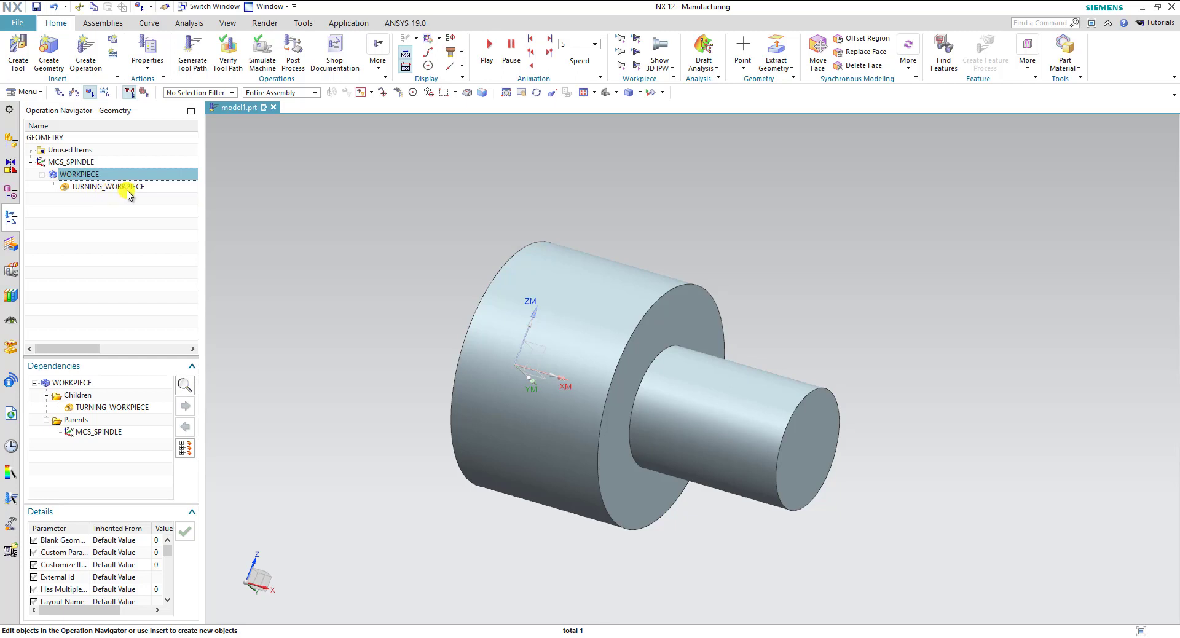
mouse_move(477, 256)
middle_mouse_down()
mouse_move(514, 343)
mouse_move(481, 320)
mouse_move(517, 332)
mouse_move(458, 295)
mouse_move(465, 314)
middle_mouse_up()
scroll(528, 296, "up", 2)
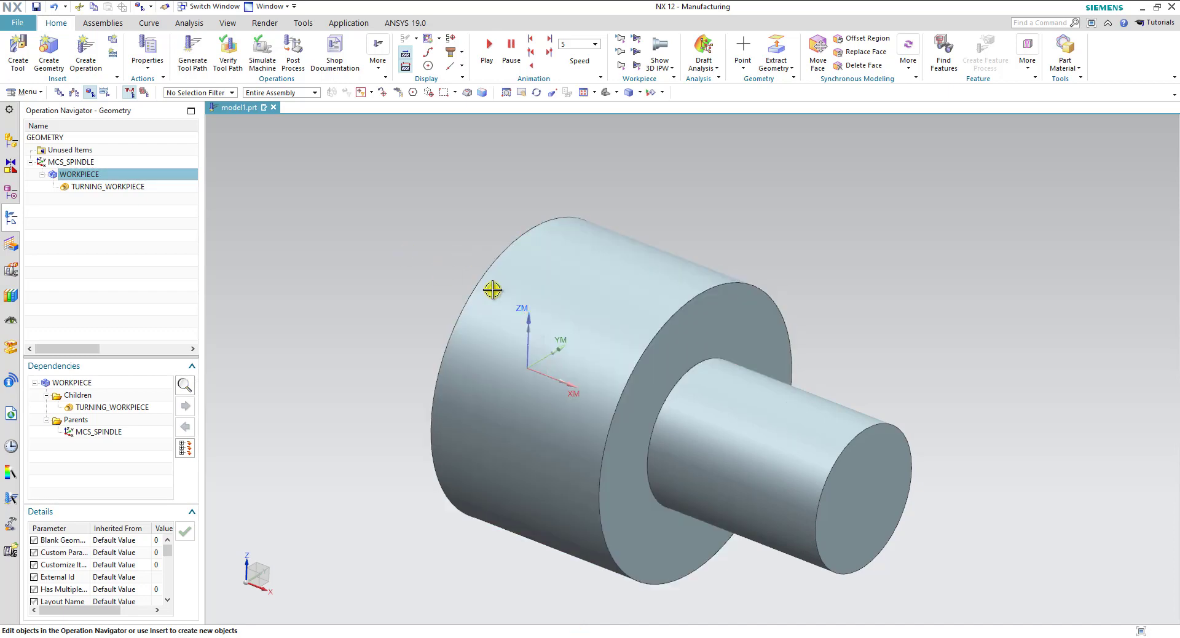
key("Escape")
mouse_move(552, 235)
middle_mouse_down()
mouse_move(614, 213)
mouse_move(619, 258)
mouse_move(598, 222)
mouse_move(533, 336)
middle_mouse_up()
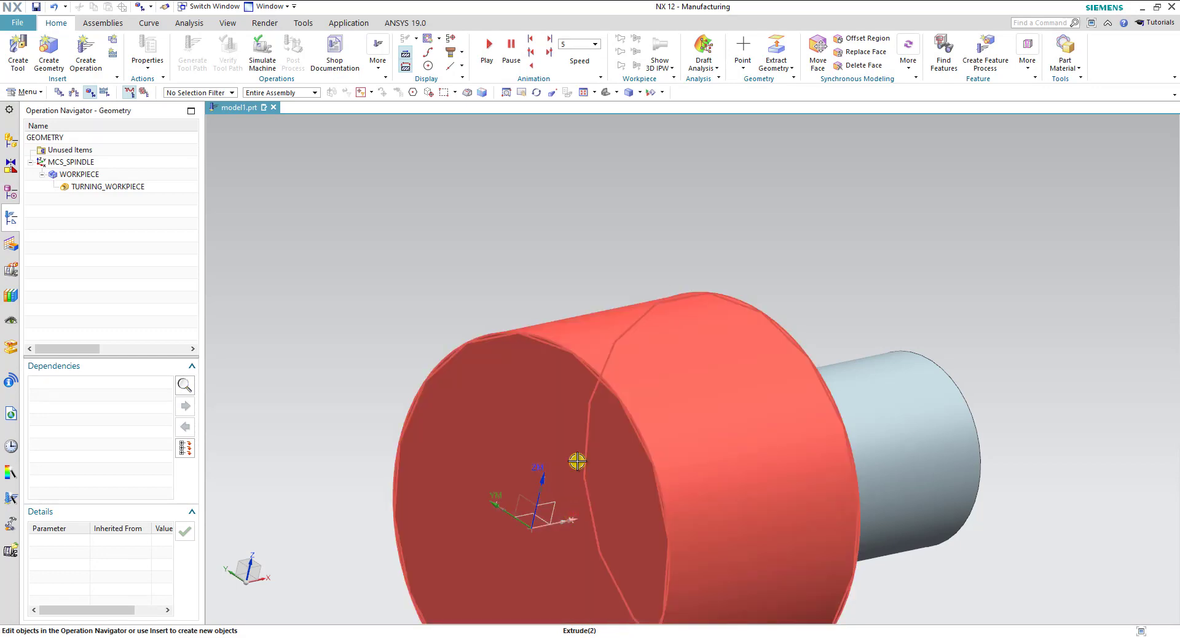
mouse_move(576, 462)
middle_mouse_down()
mouse_move(624, 249)
mouse_move(612, 266)
middle_mouse_up()
scroll(504, 307, "down", 5)
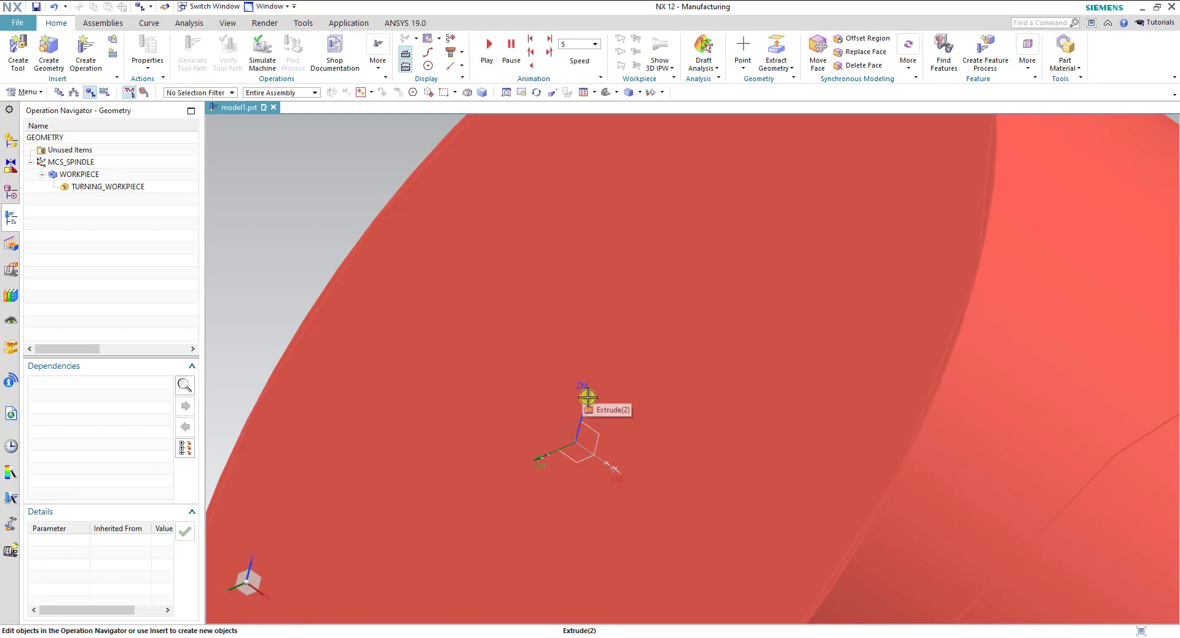
double_click(584, 401)
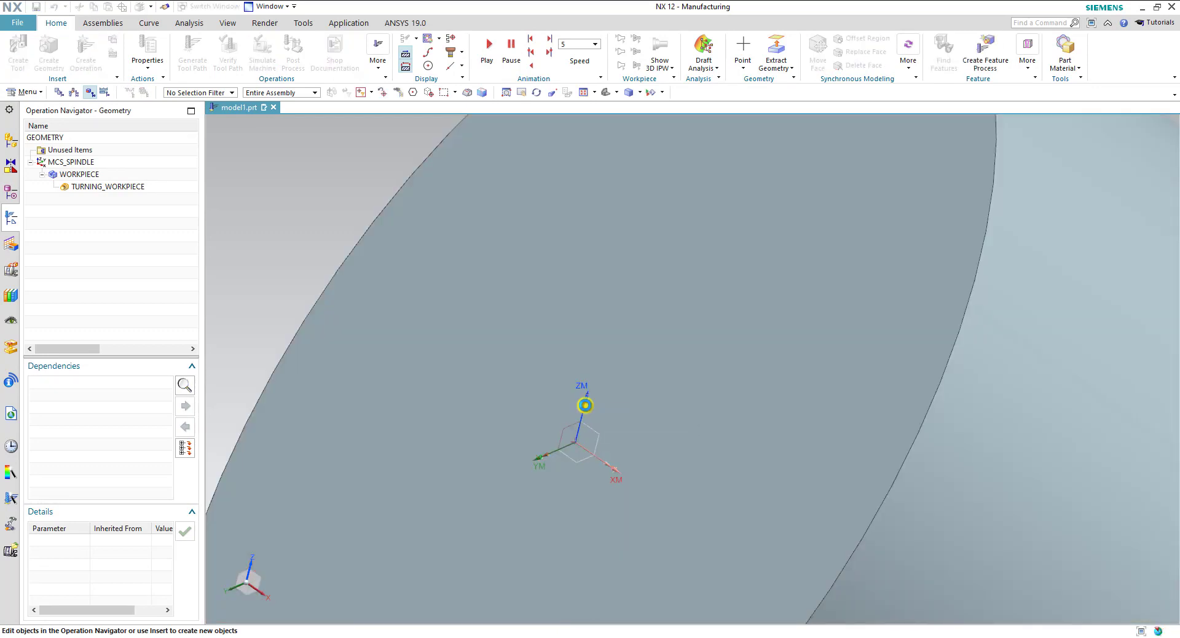
double_click(585, 405)
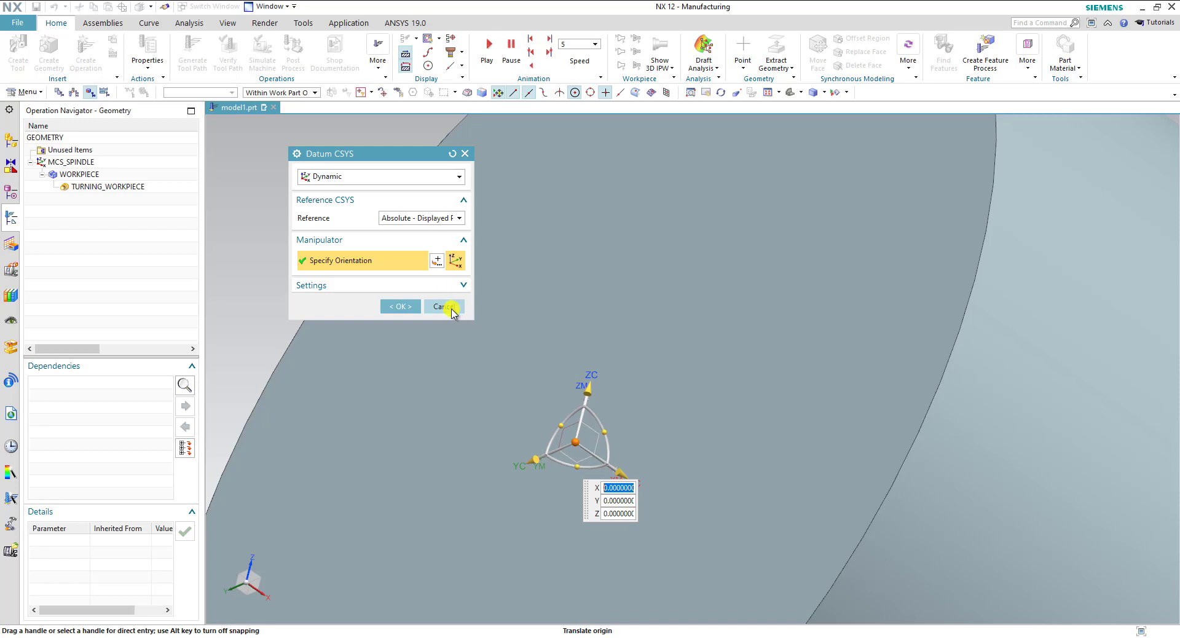
left_click(447, 306)
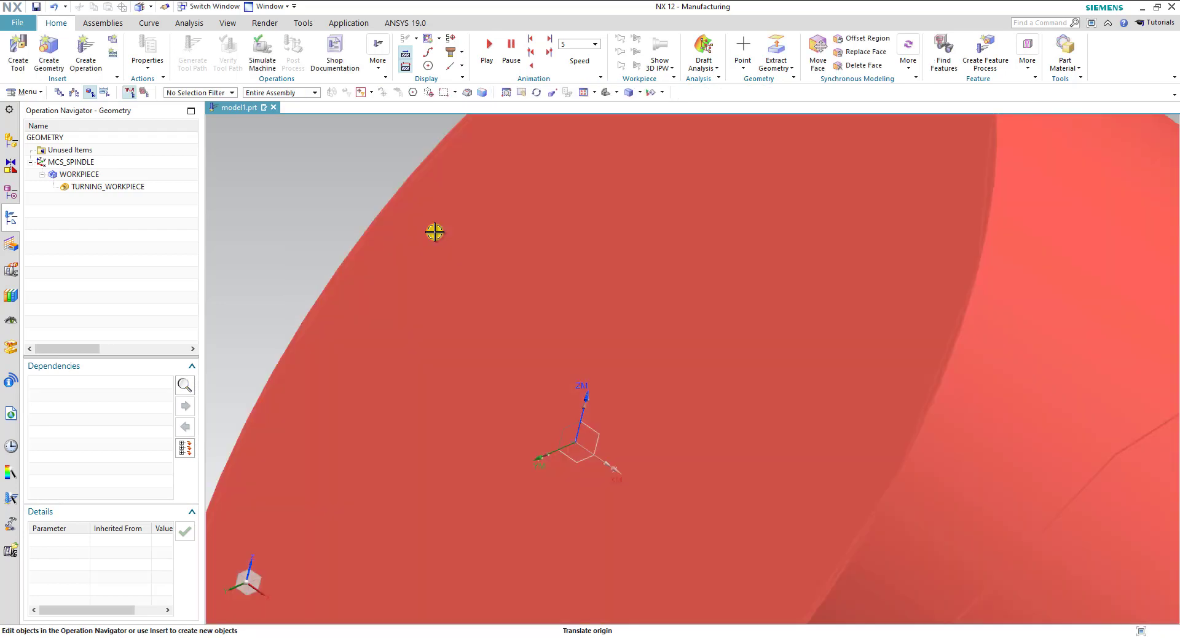
scroll(434, 231, "down", 4)
scroll(435, 232, "down", 1)
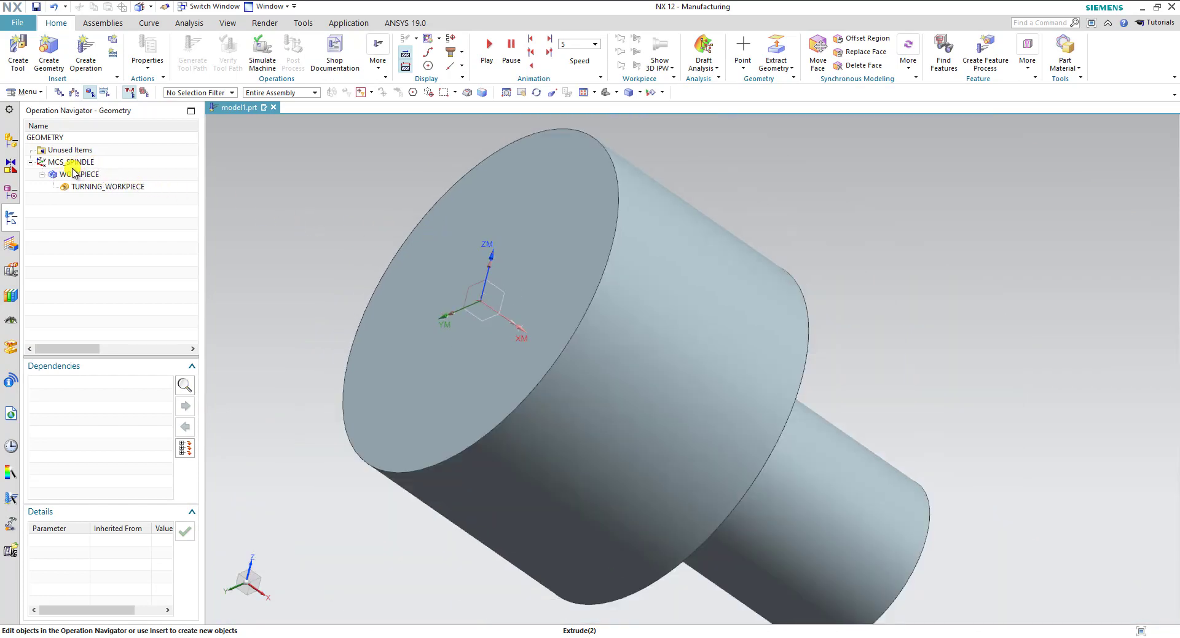
Drag the MCS_SPINDLE origin to X 115, Z 55, then bring up the CSYS dialog
double_click(70, 165)
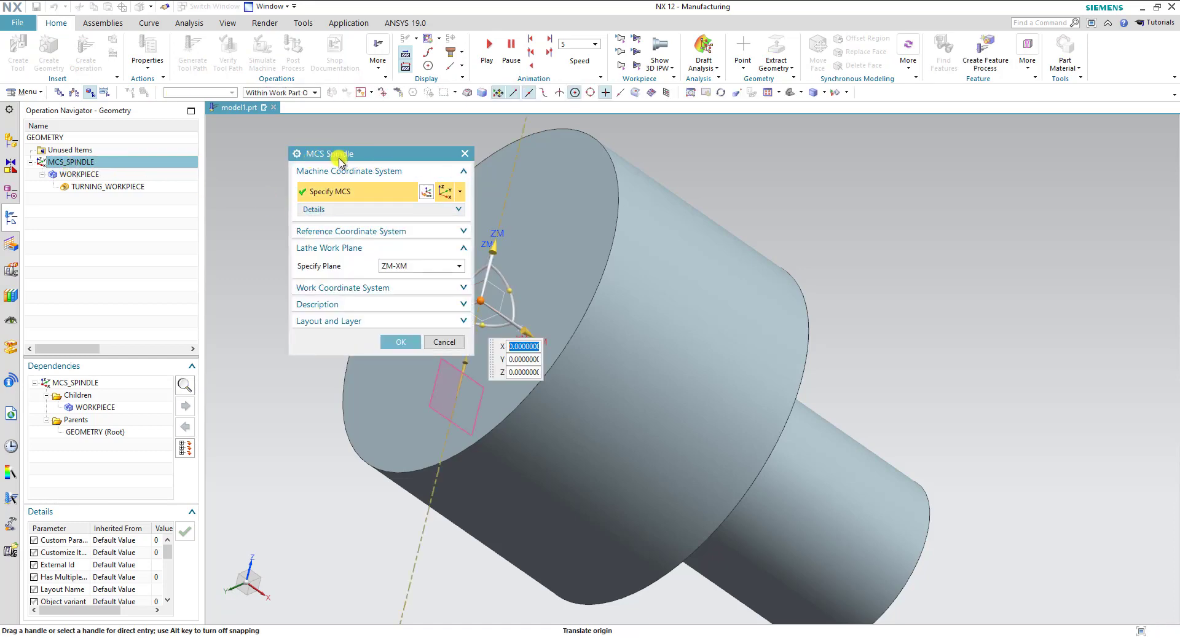
left_click_drag(395, 158, 324, 169)
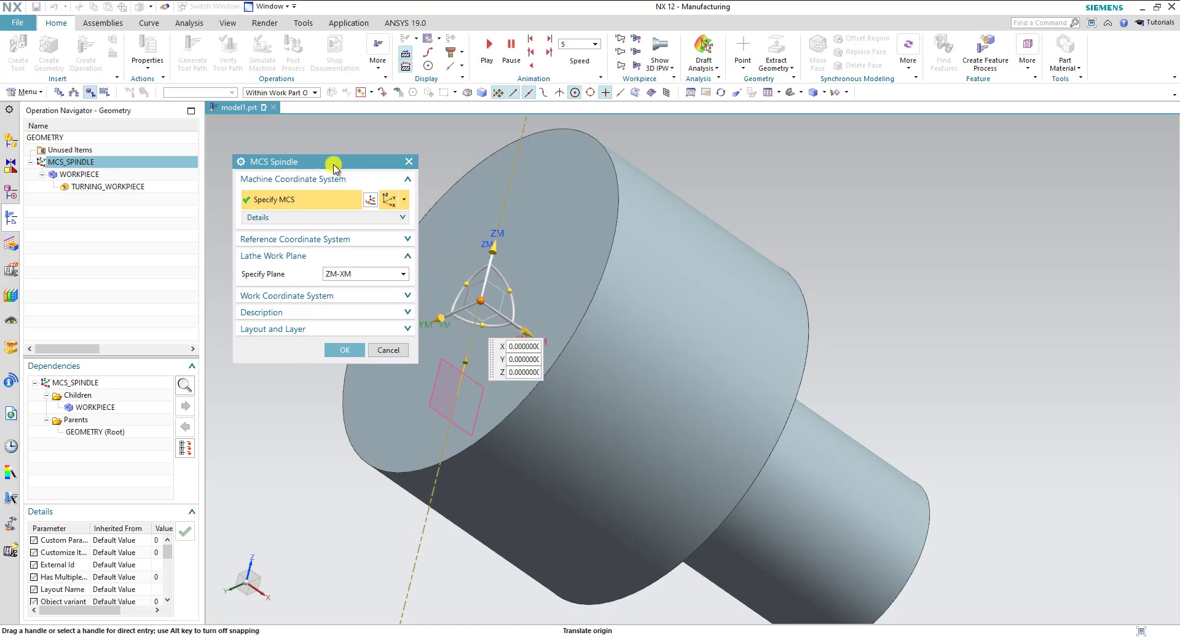
mouse_move(686, 232)
middle_mouse_down()
mouse_move(625, 280)
mouse_move(595, 321)
mouse_move(601, 309)
mouse_move(795, 330)
middle_mouse_up()
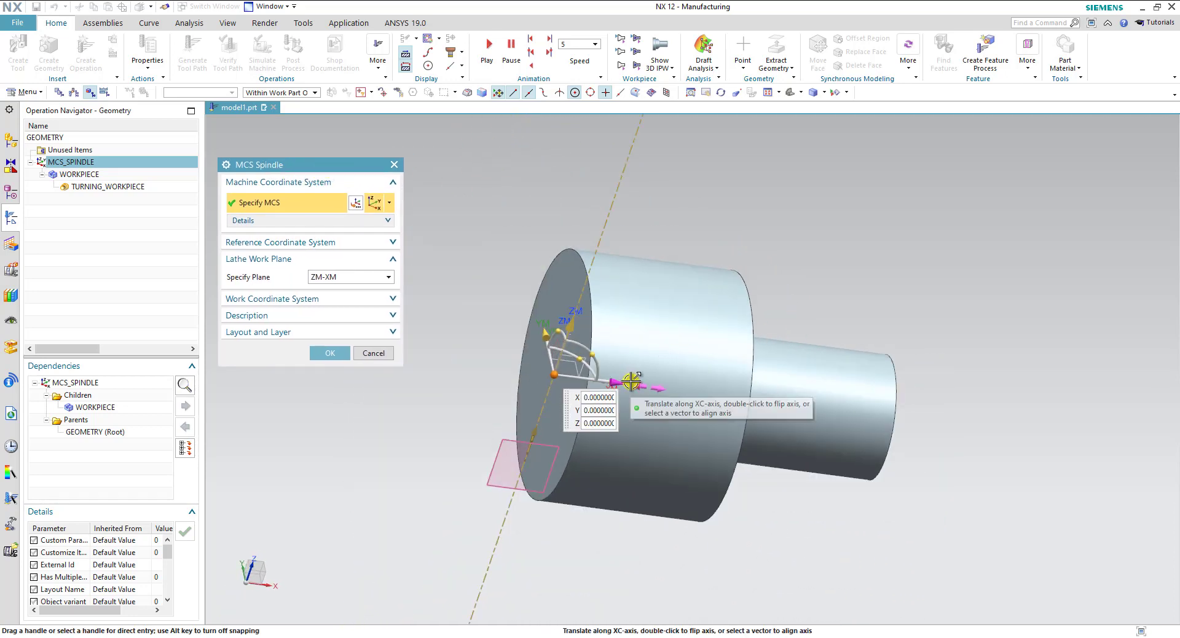
left_click_drag(633, 381, 795, 385)
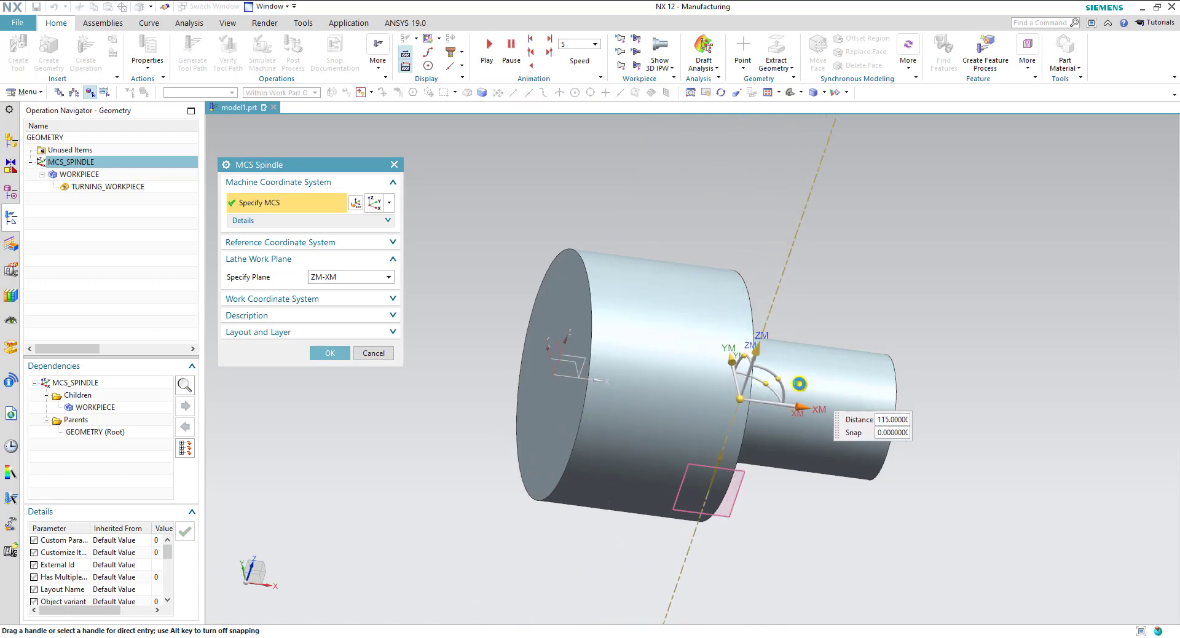
mouse_move(756, 346)
left_mouse_down()
mouse_move(779, 271)
mouse_move(821, 315)
left_mouse_up()
left_click(765, 327)
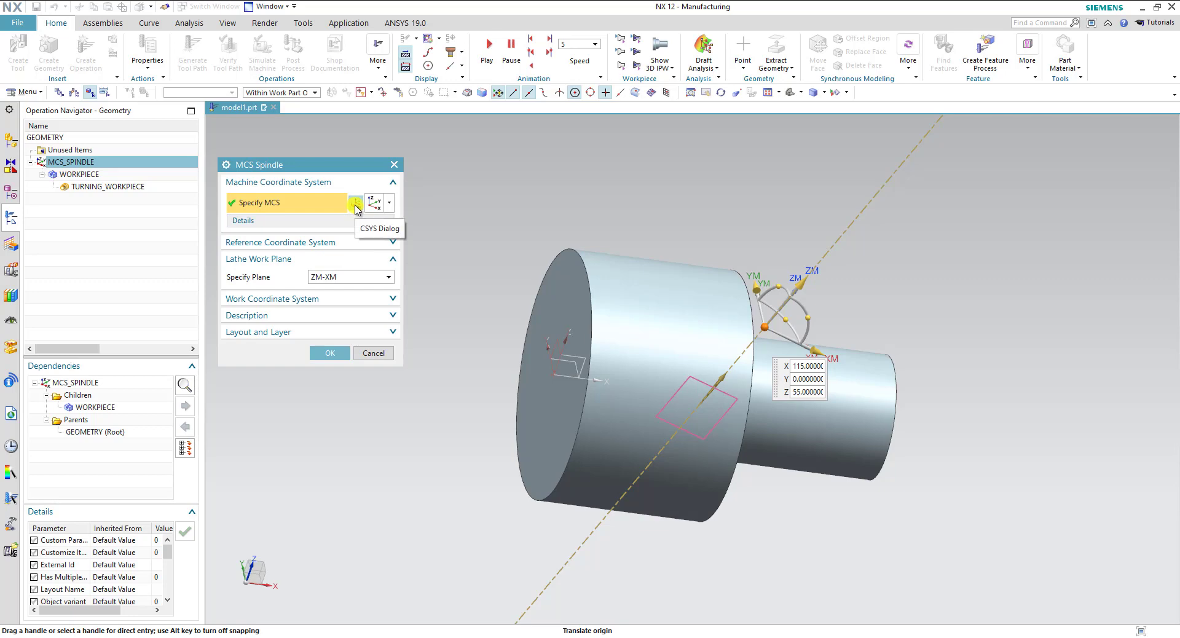
left_click(356, 205)
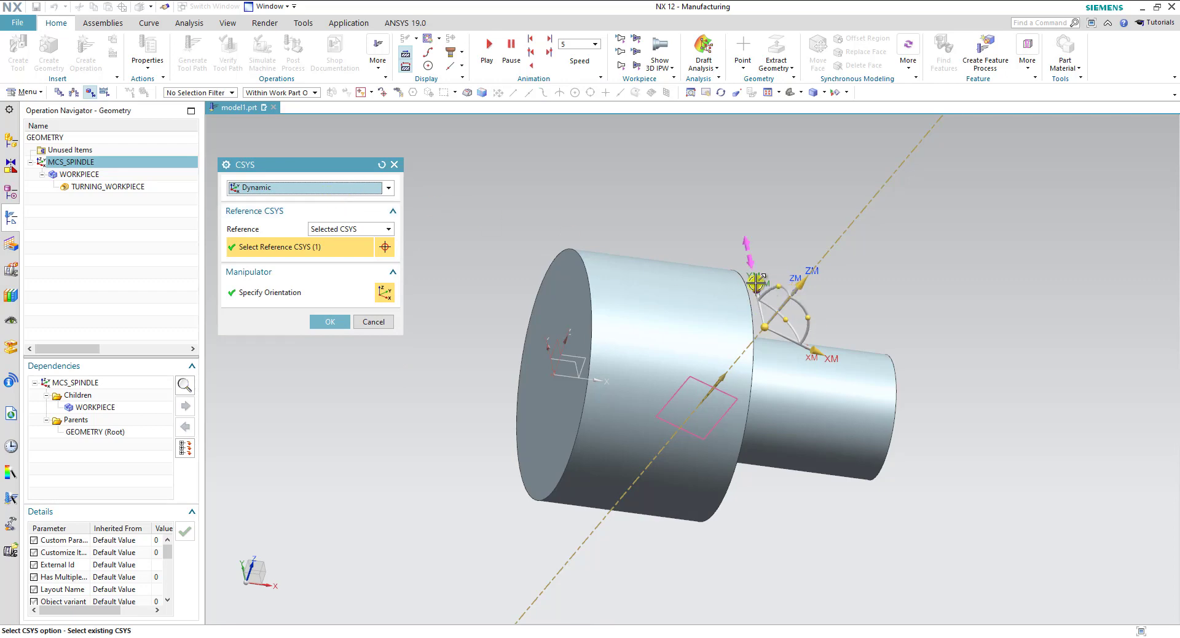
Place MCS_SPINDLE on the small shaft's end face with an Inferred CSYS, and accept both dialogs
left_click(350, 188)
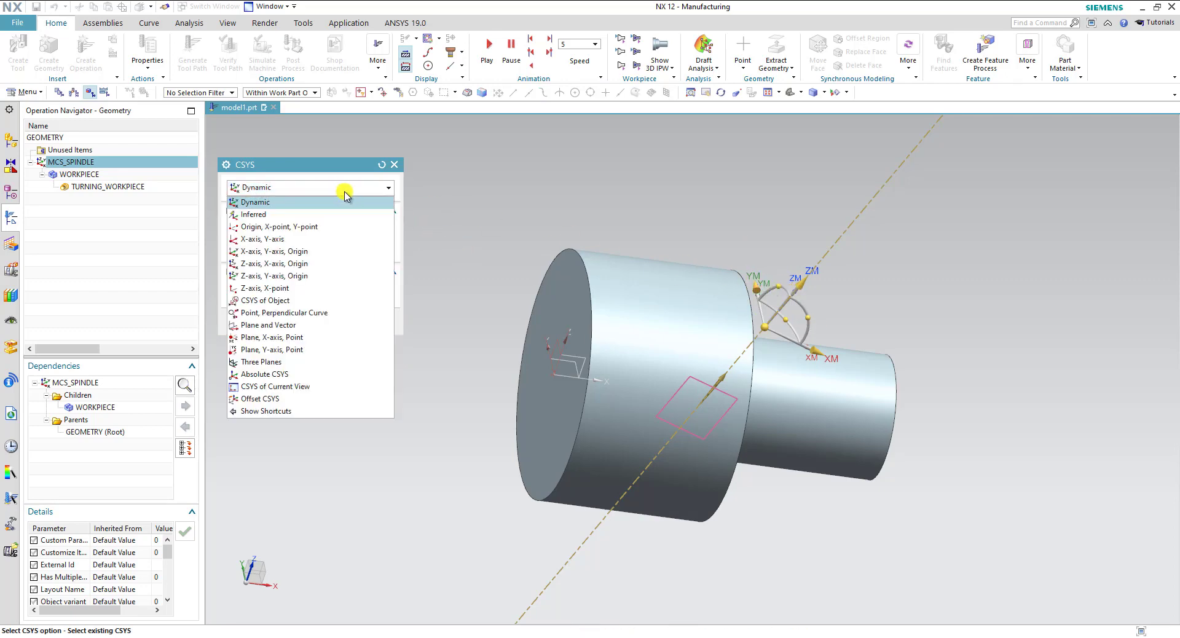
left_click(305, 215)
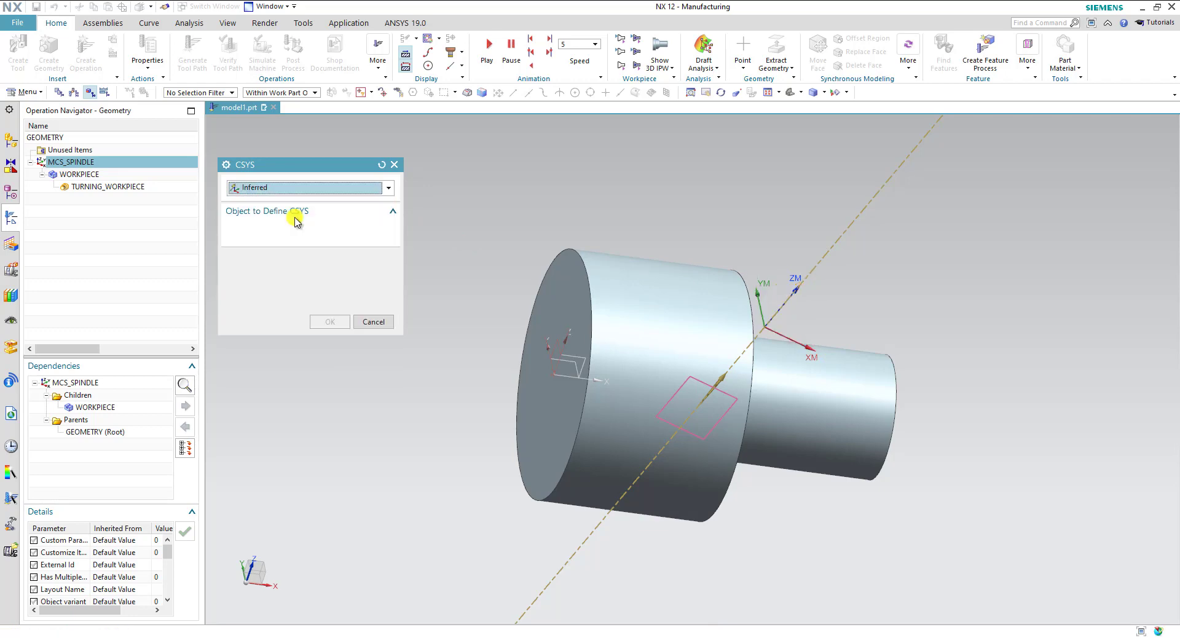
mouse_move(784, 358)
middle_mouse_down()
mouse_move(651, 350)
mouse_move(681, 364)
middle_mouse_up()
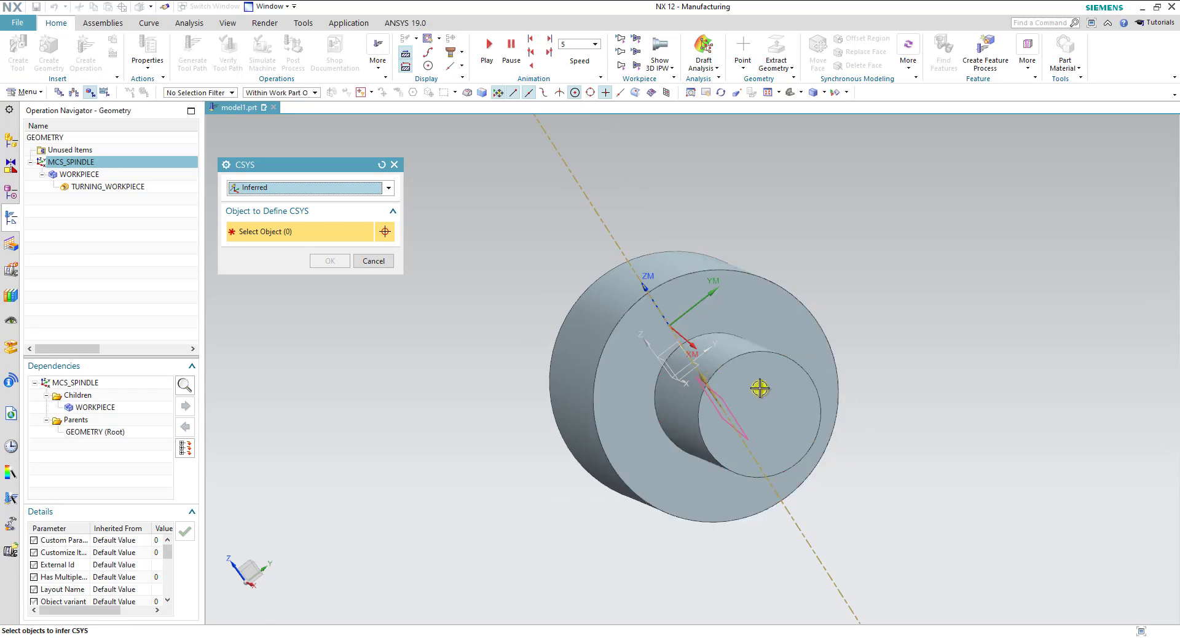
left_click(711, 431)
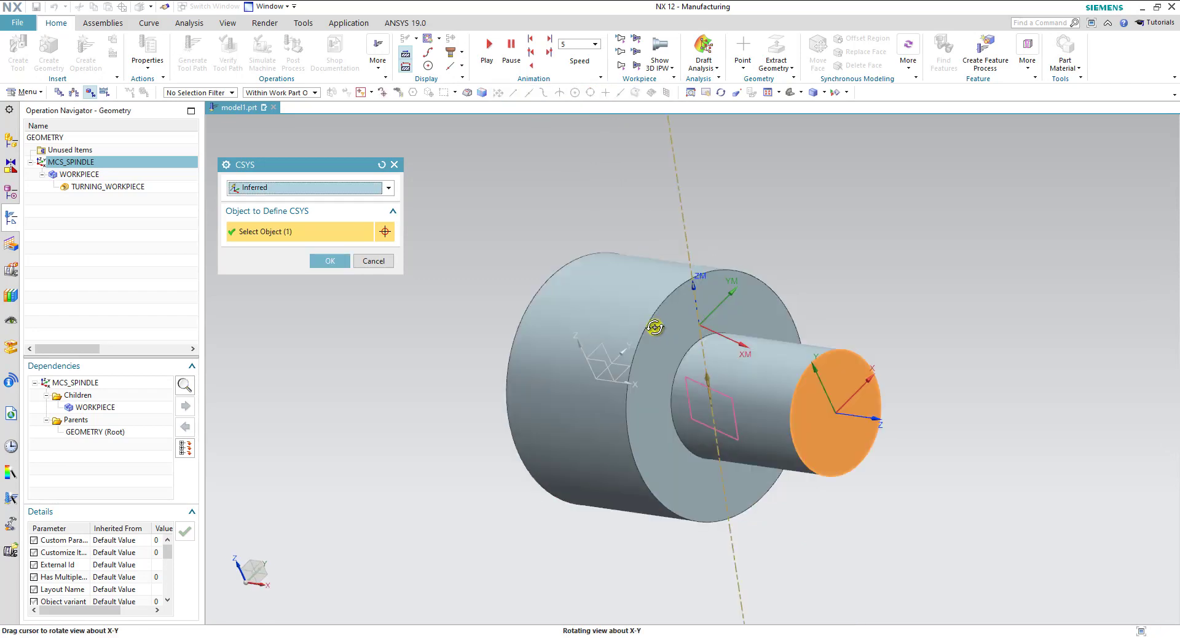
middle_click_drag(566, 350, 682, 308)
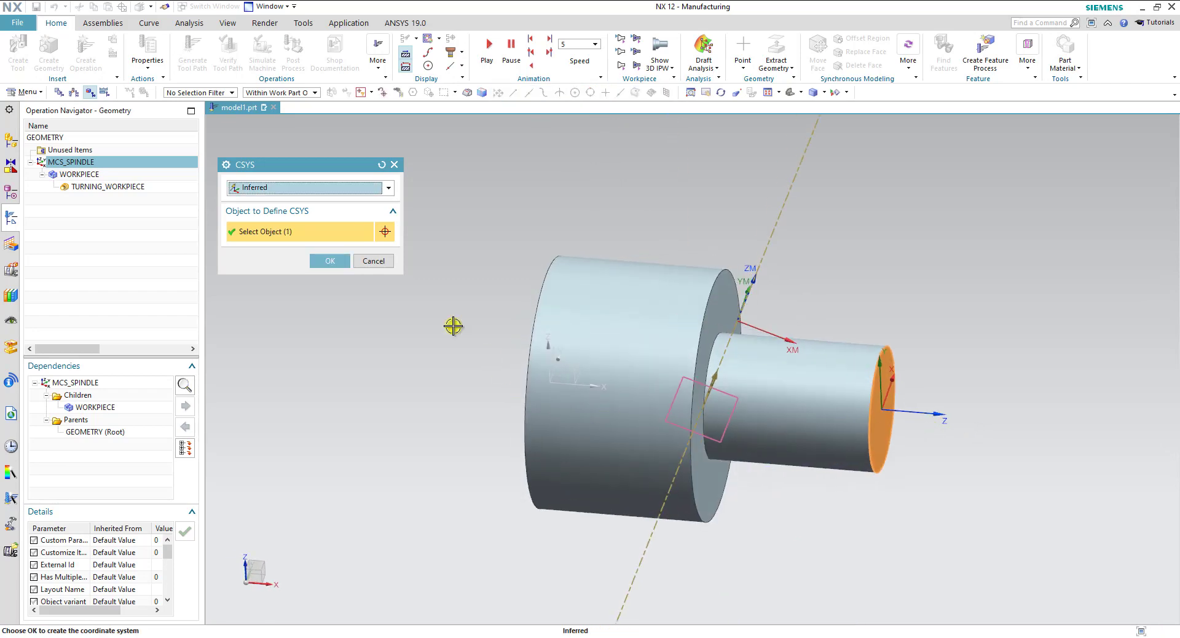
left_click(332, 264)
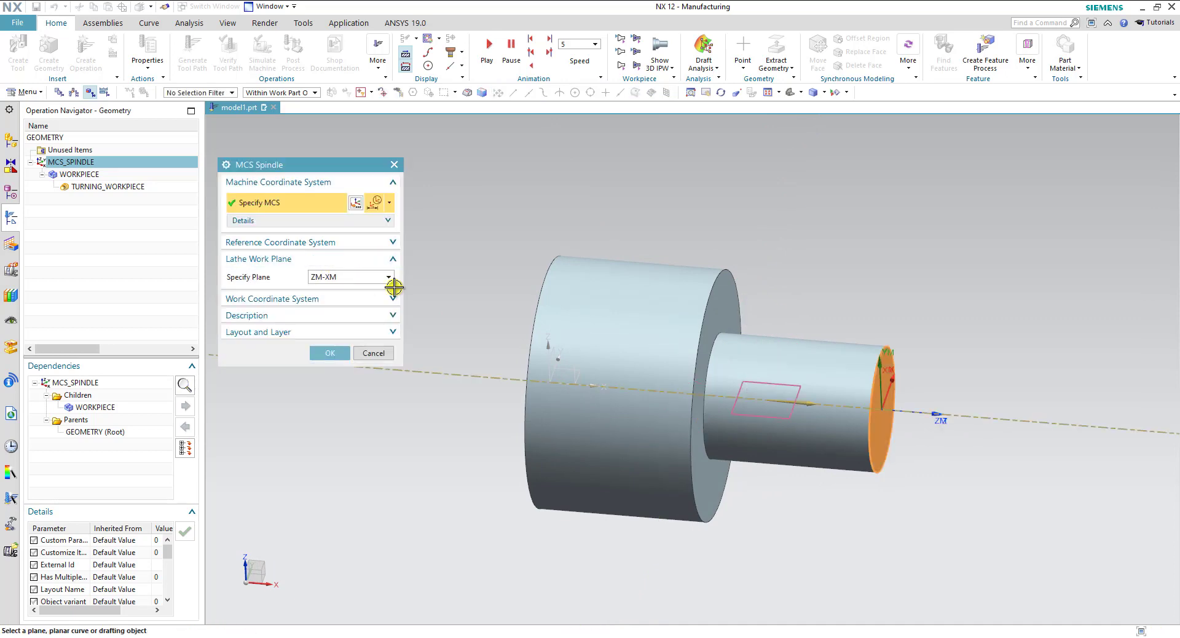
left_click(330, 352)
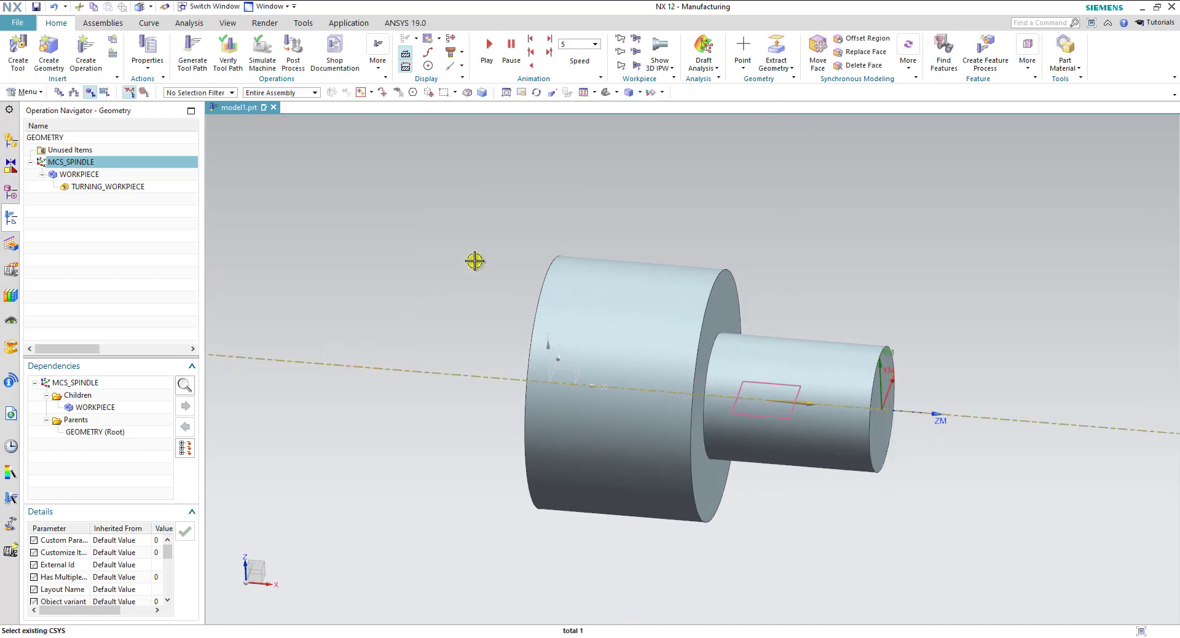
mouse_move(421, 260)
middle_mouse_down()
mouse_move(420, 277)
mouse_move(435, 237)
mouse_move(411, 258)
mouse_move(442, 266)
mouse_move(405, 263)
middle_mouse_up()
scroll(910, 461, "up", 3)
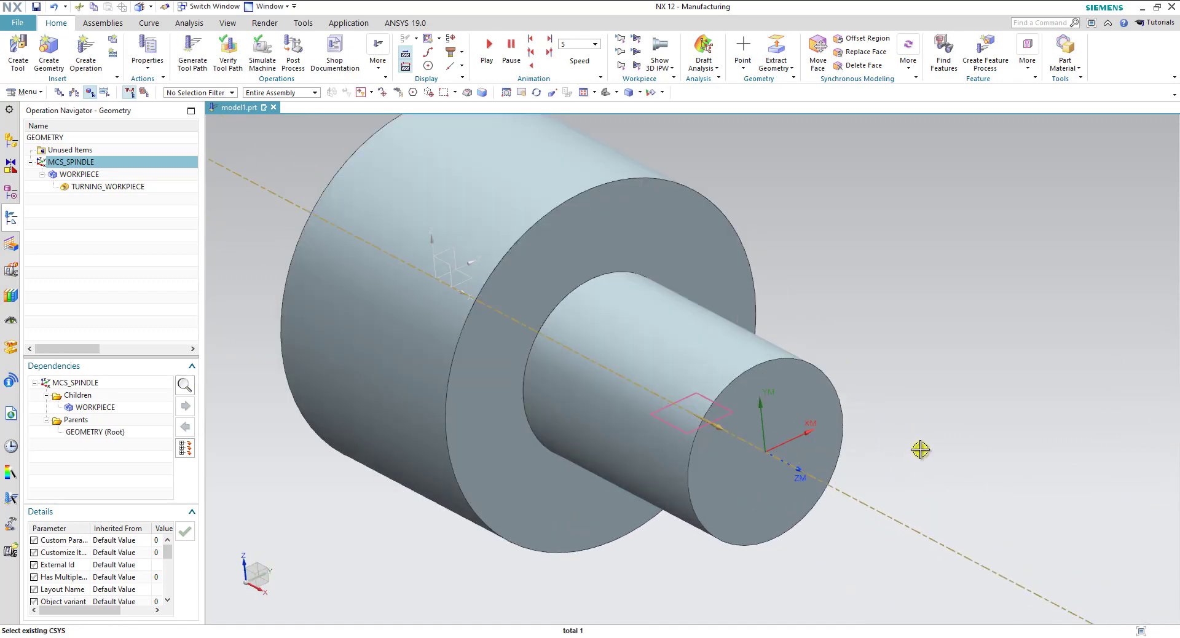
scroll(922, 449, "up", 2)
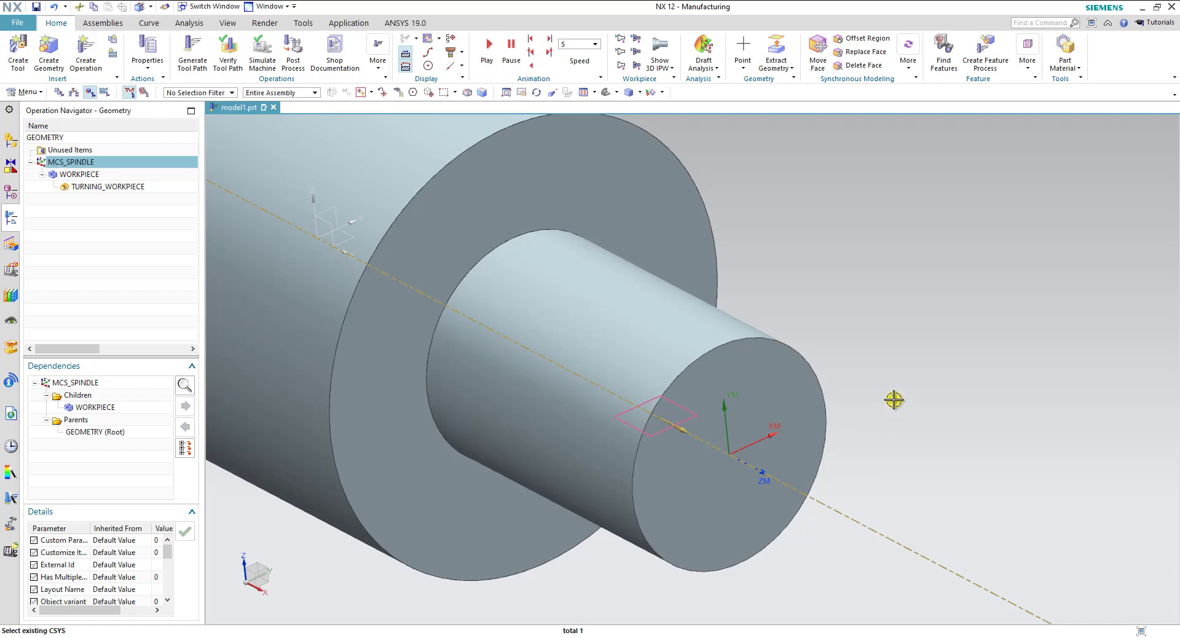
scroll(891, 403, "up", 1)
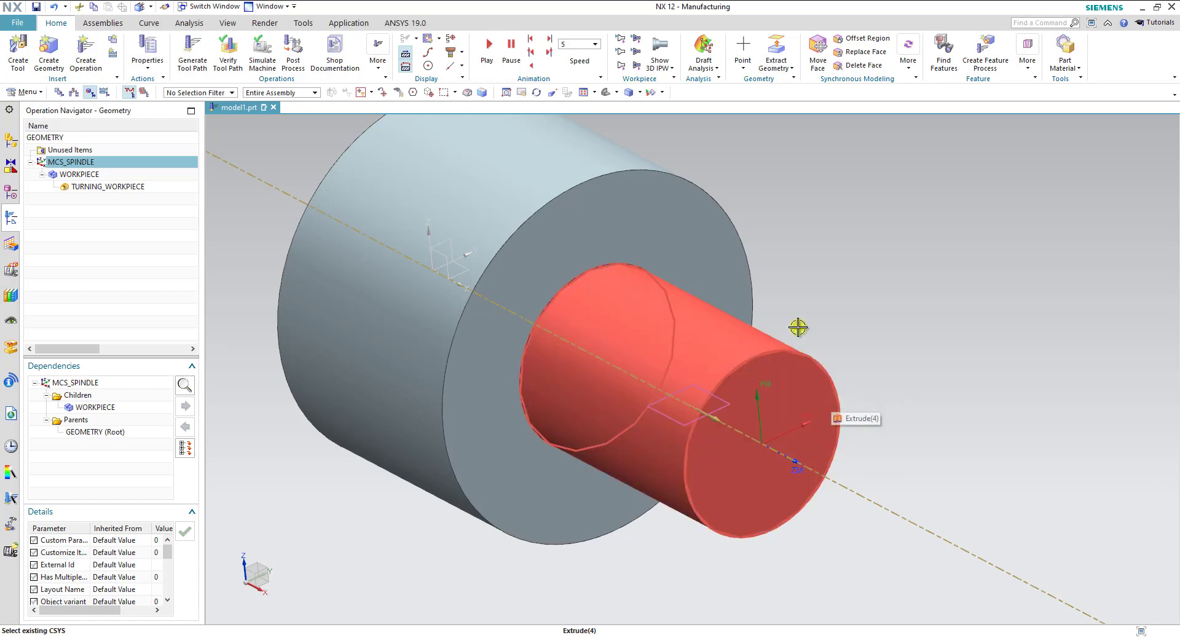
scroll(805, 307, "up", 1)
mouse_move(814, 292)
middle_mouse_down()
mouse_move(691, 219)
mouse_move(758, 221)
mouse_move(658, 227)
mouse_move(674, 253)
mouse_move(660, 262)
mouse_move(671, 249)
middle_mouse_up()
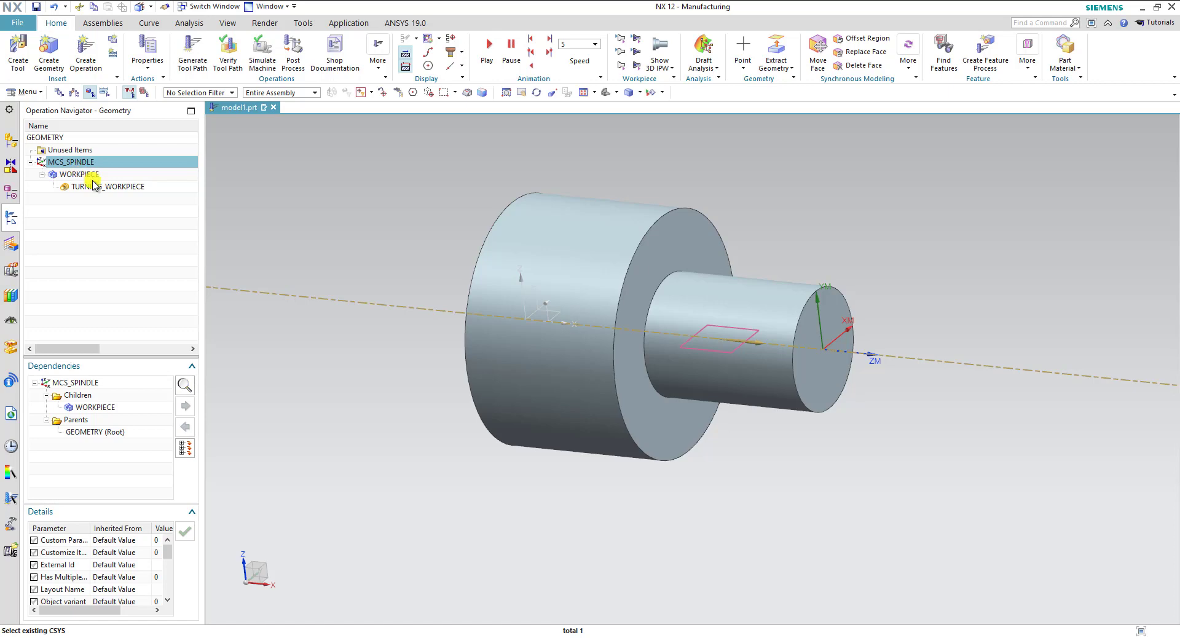
left_click(45, 64)
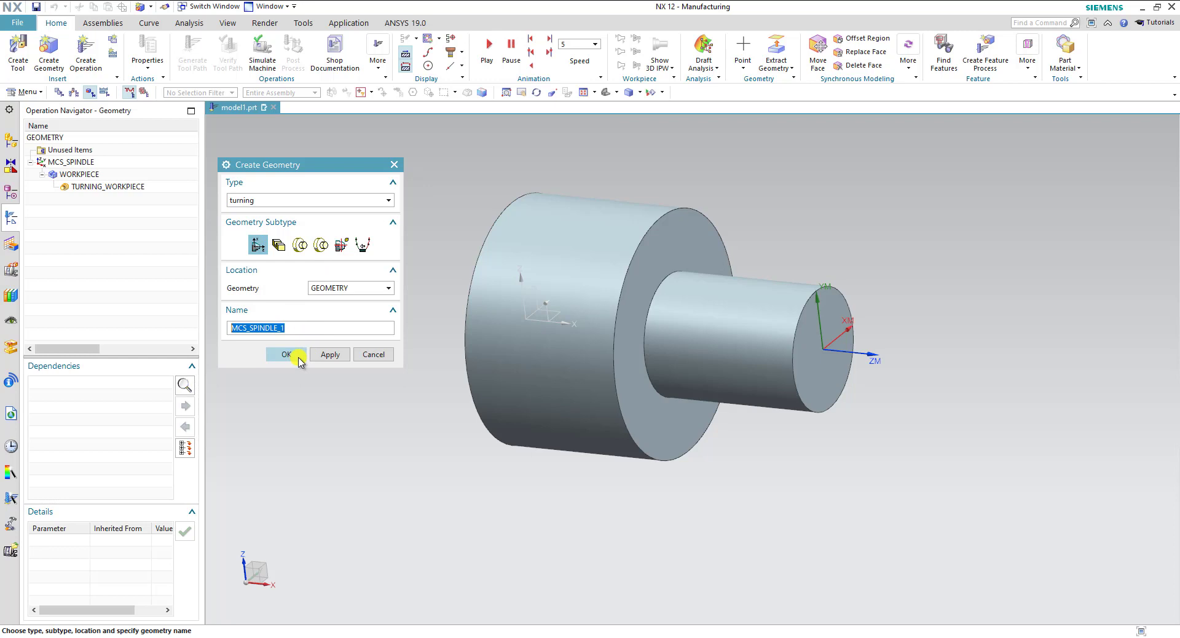
left_click(287, 354)
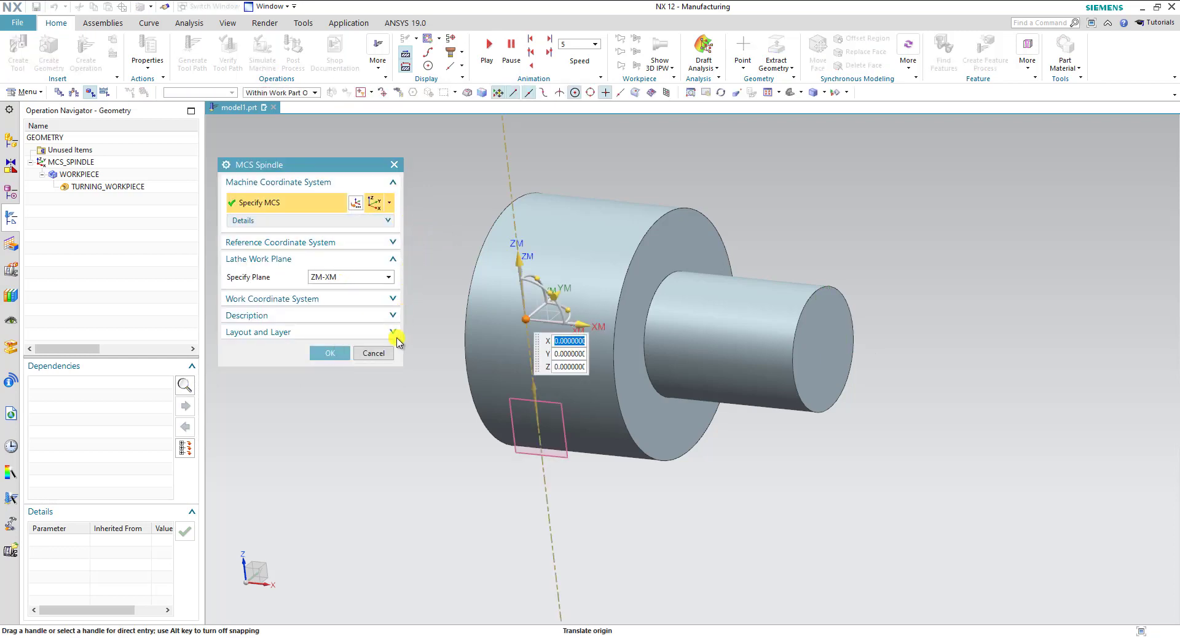
left_click(380, 352)
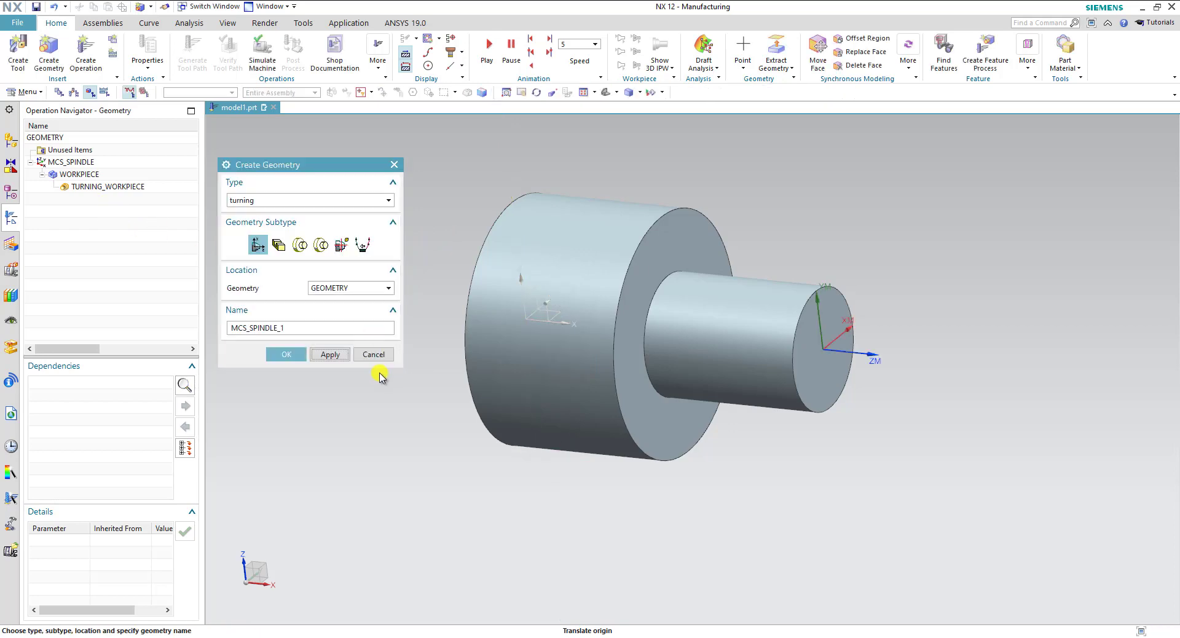
left_click(373, 354)
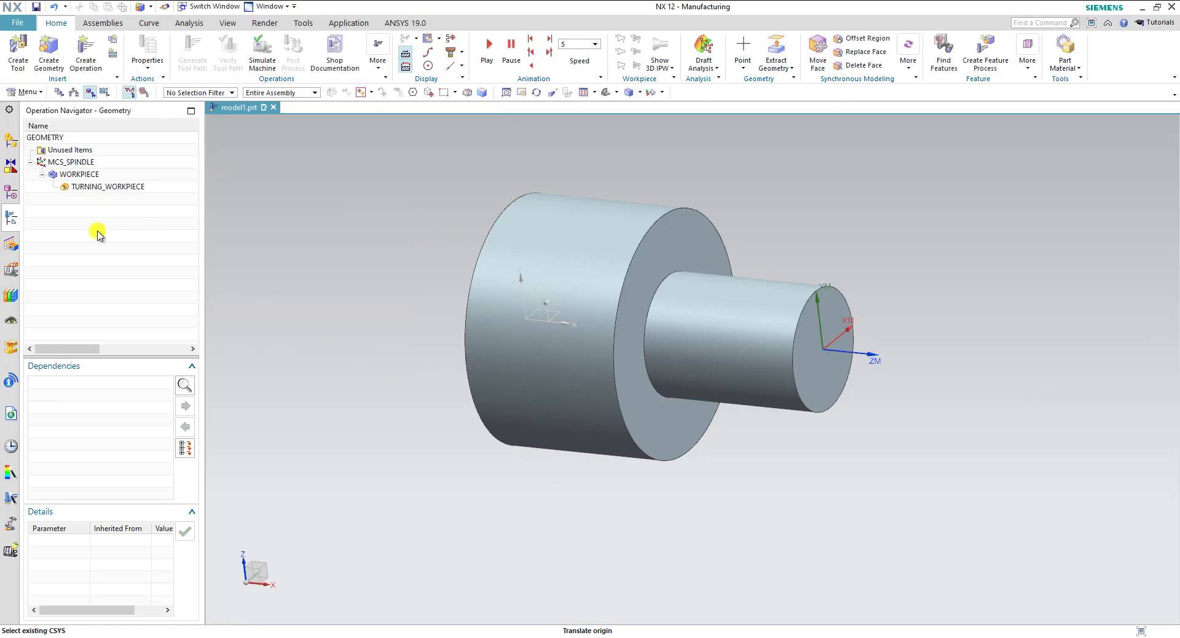
Multi-select MCS_SPINDLE, WORKPIECE and TURNING_WORKPIECE and delete them from the geometry tree
left_click(78, 175)
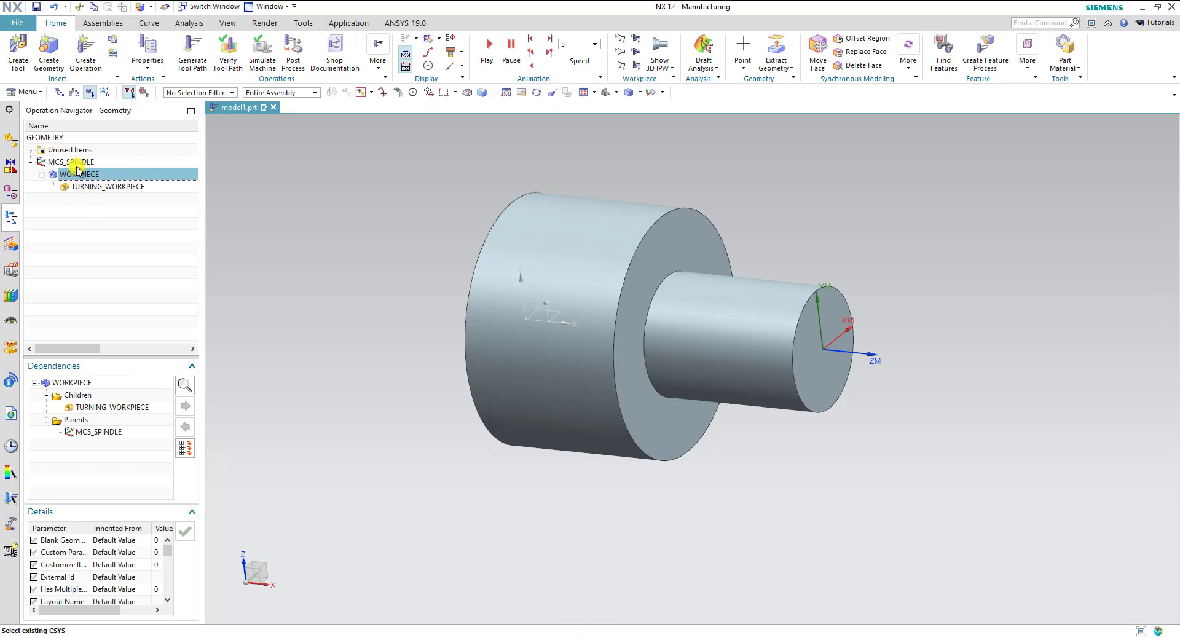
left_click(73, 162)
left_click(81, 186, "shift")
right_click(83, 185)
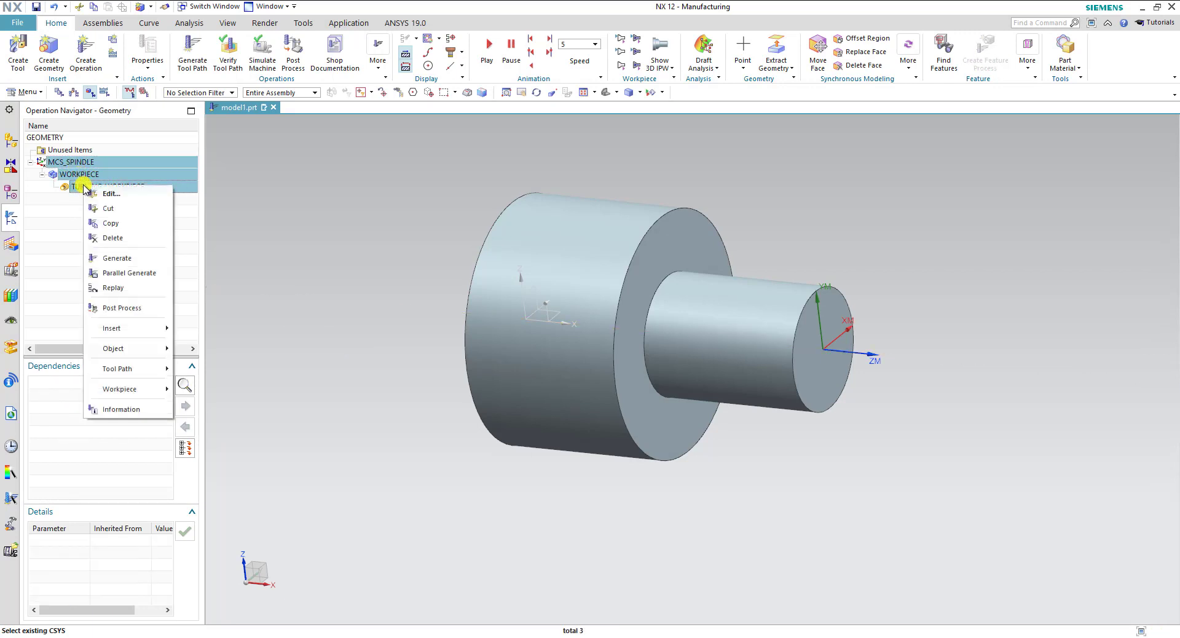
left_click(112, 238)
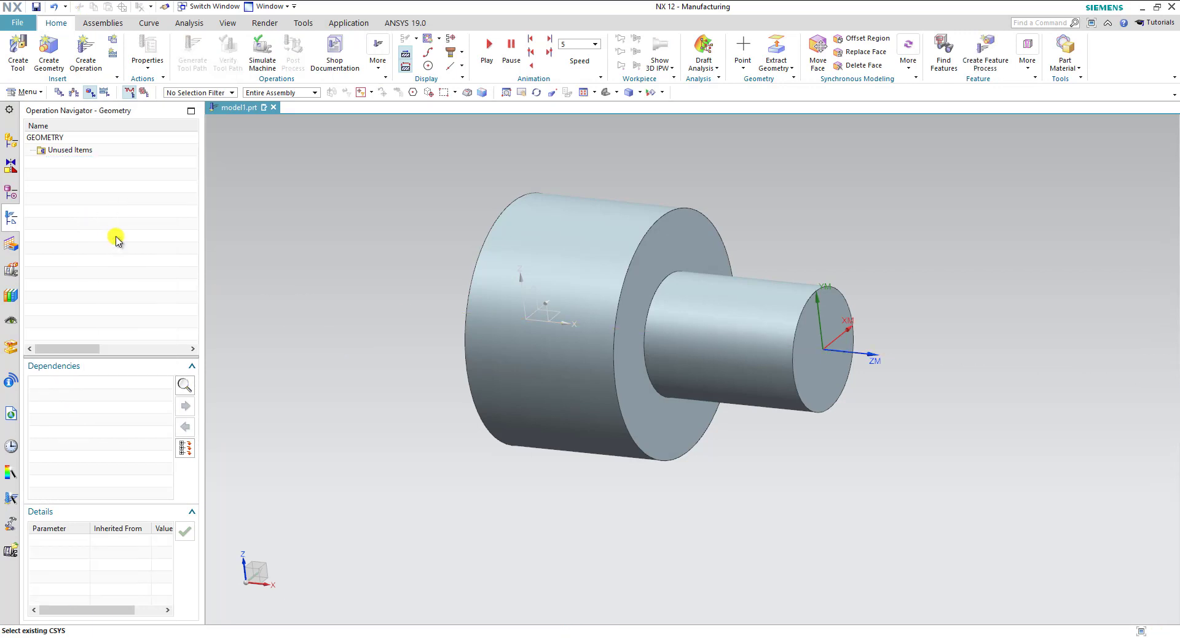
left_click(370, 216)
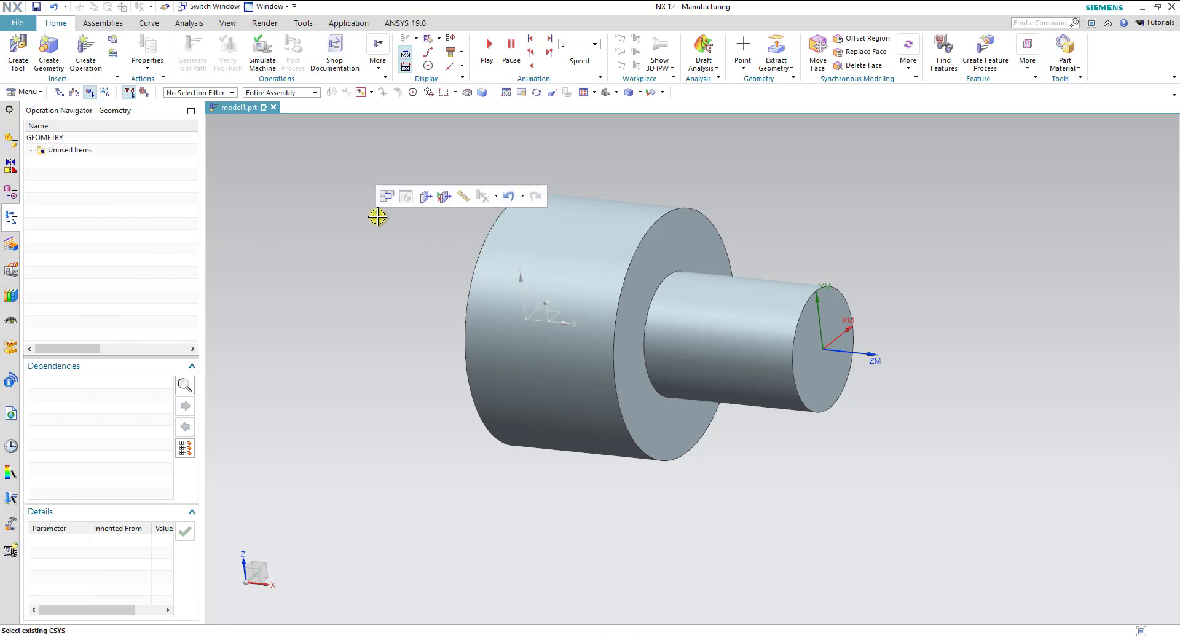
scroll(277, 190, "down", 1)
scroll(270, 184, "up", 3)
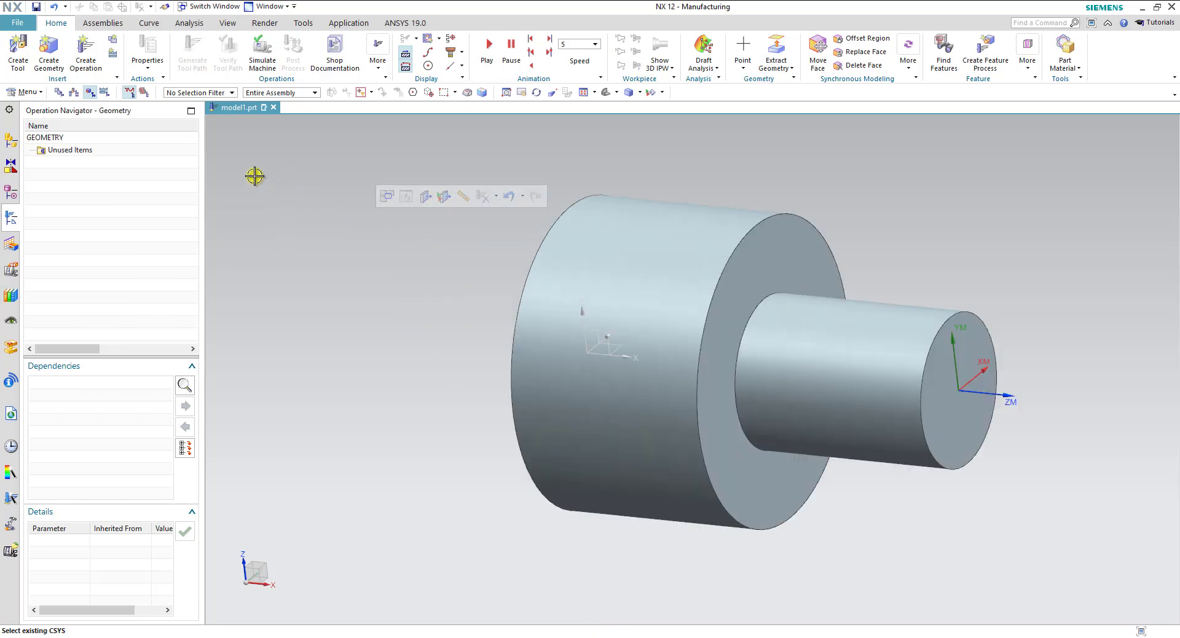
Create a turning MCS geometry group named MCS_SPINDLE
left_click(64, 47)
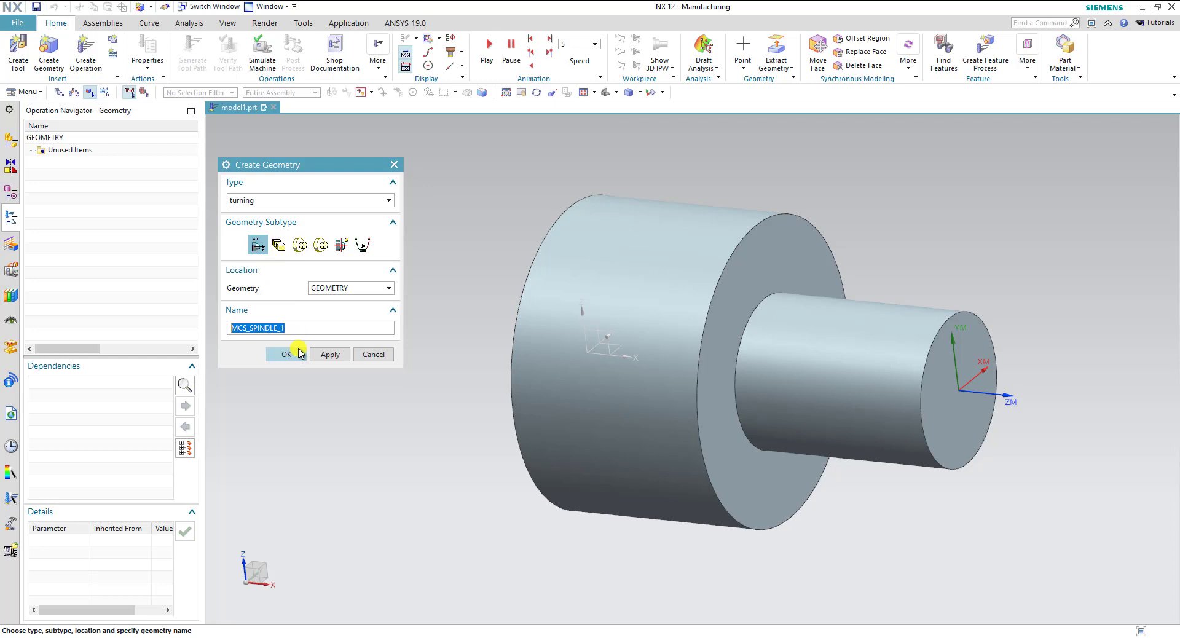
left_click(312, 329)
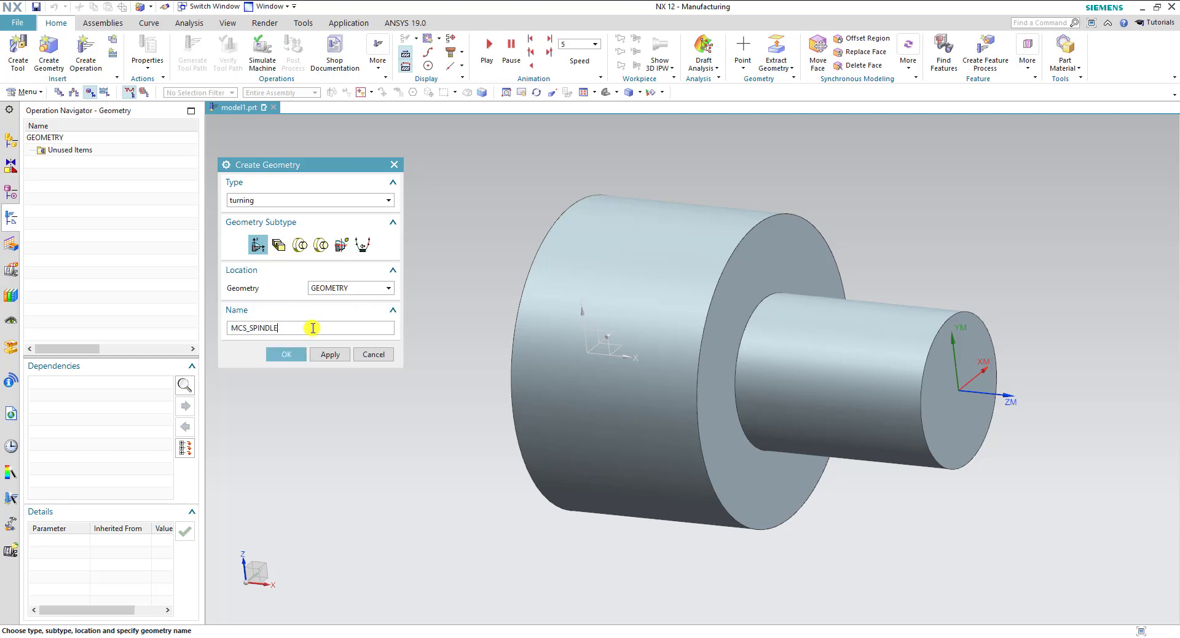
left_click(326, 355)
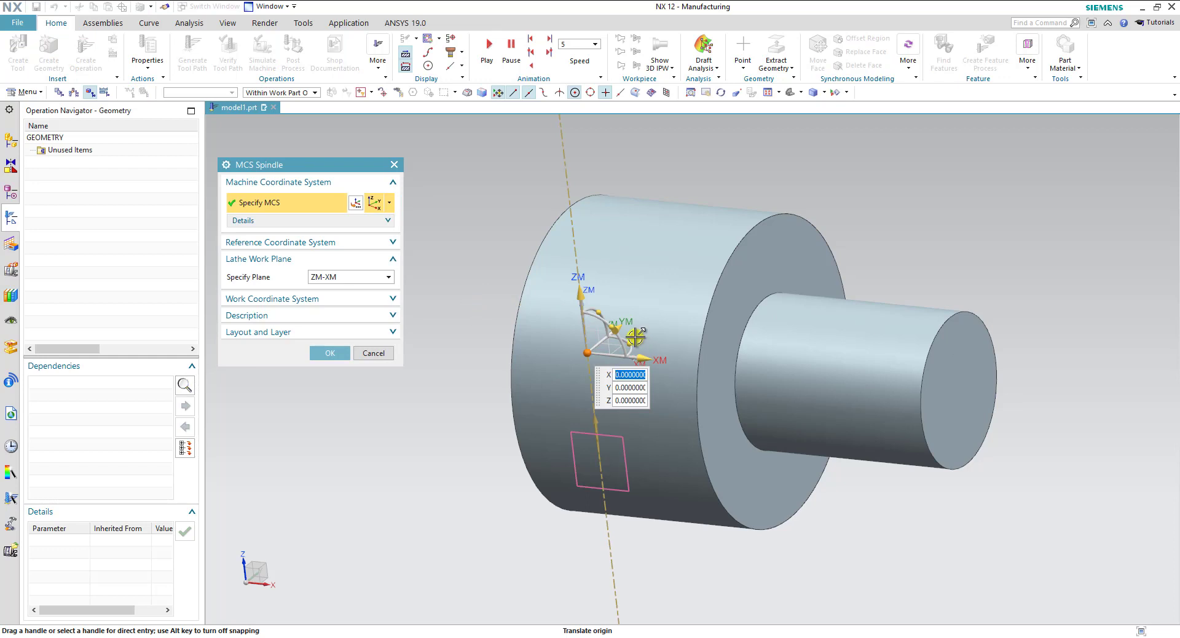
Define its CSYS as Inferred on the small shaft's end face and accept
left_click(359, 202)
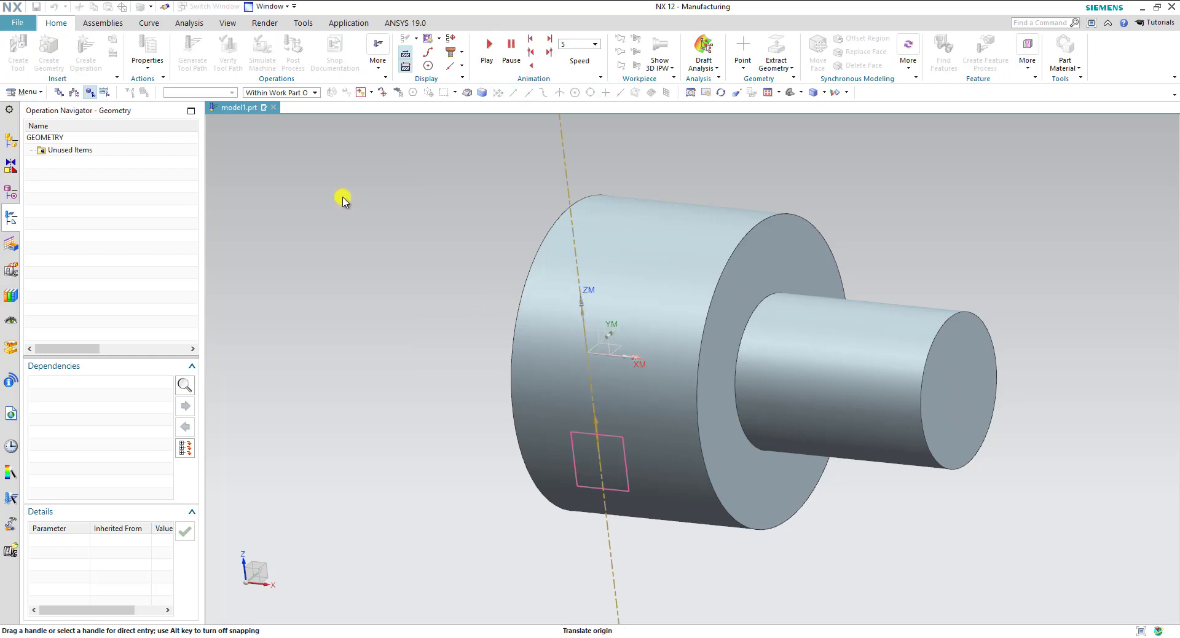
left_click(323, 187)
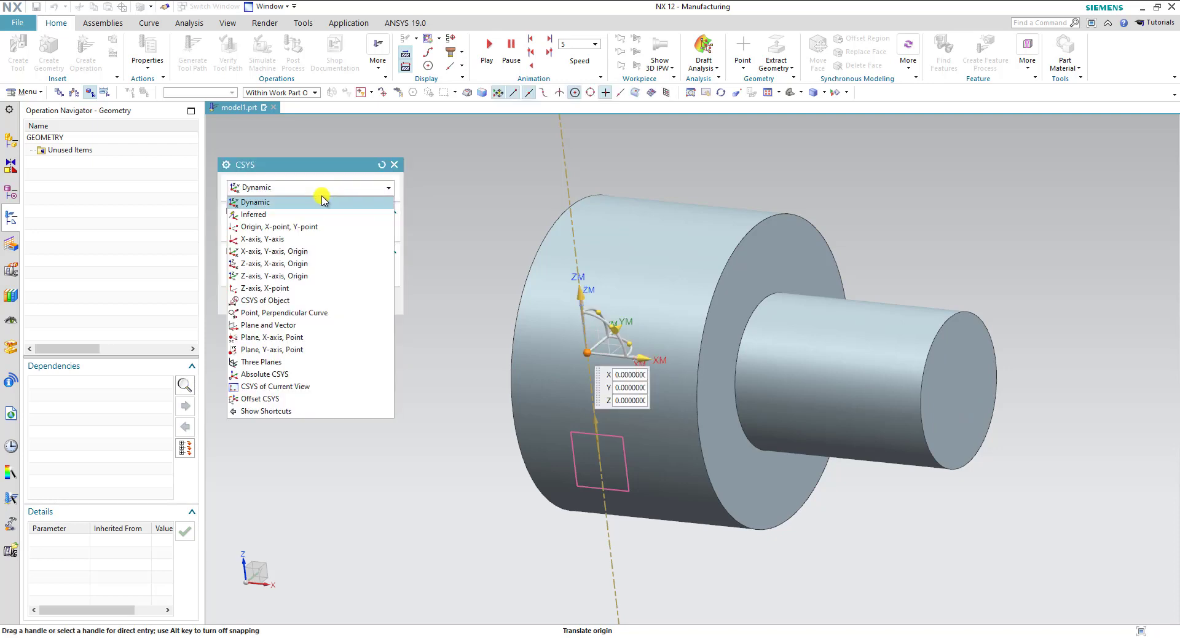
left_click(292, 220)
left_click(967, 376)
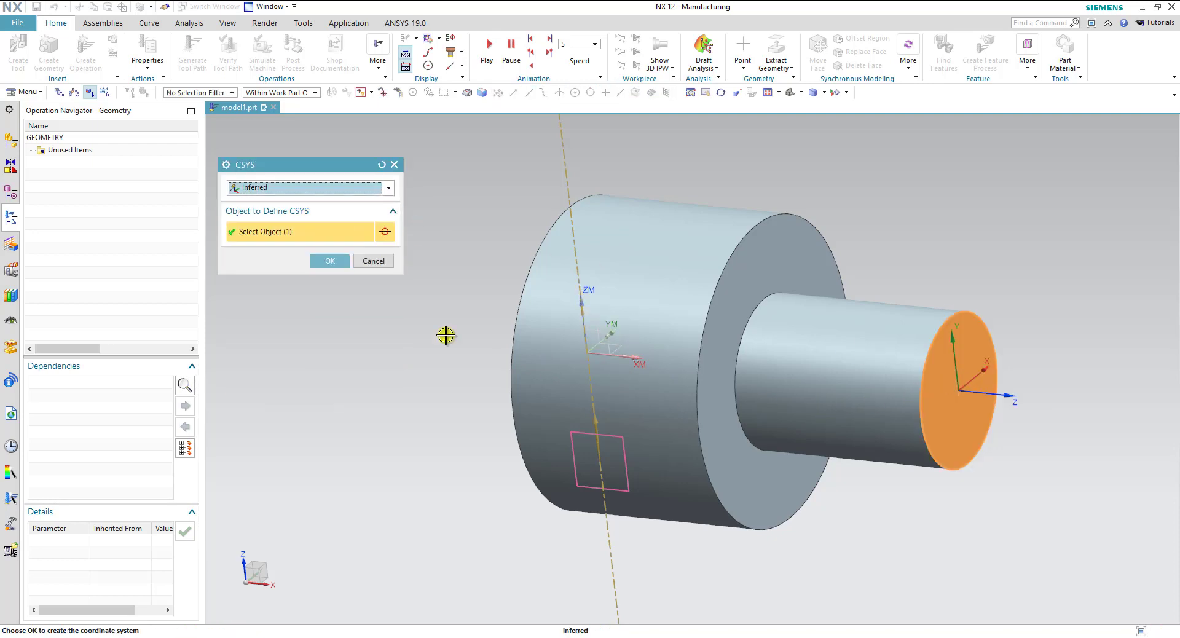
left_click(326, 260)
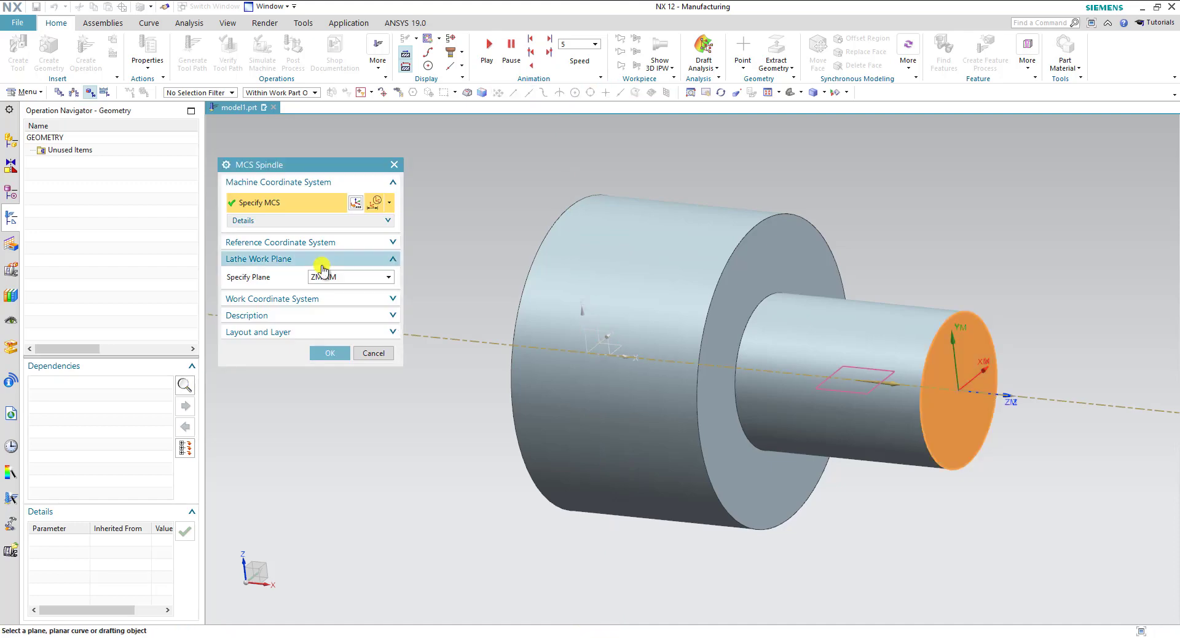
left_click(330, 353)
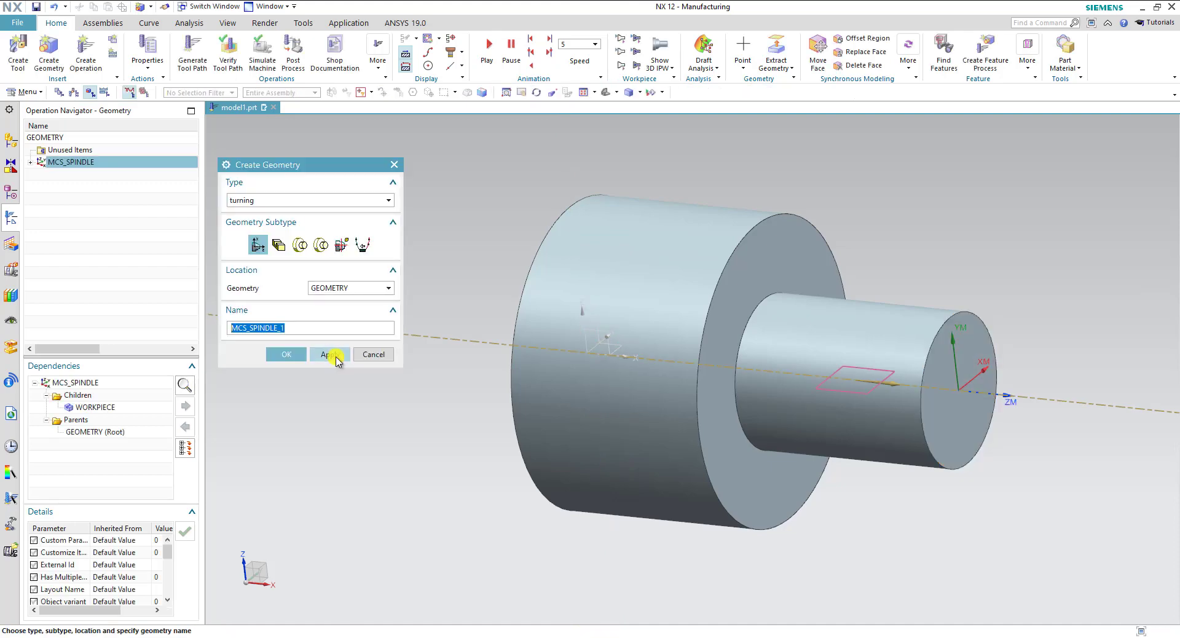
Close the leftover Create Geometry and MCS Spindle dialogs, then expand MCS_SPINDLE and WORKPIECE
left_click(286, 356)
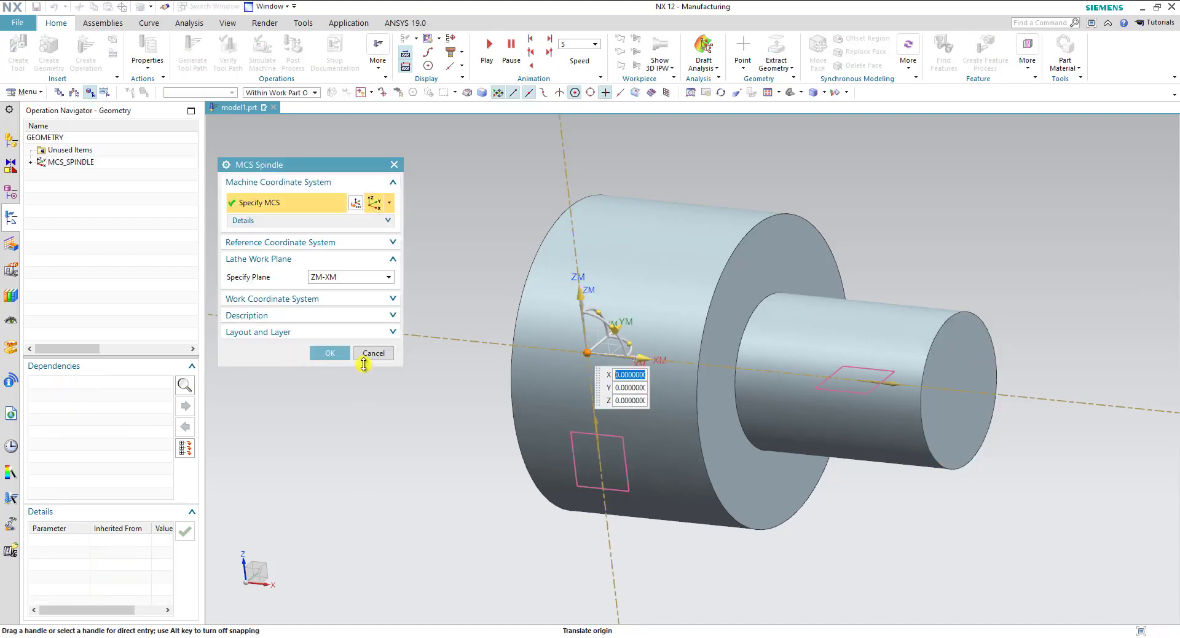
left_click(369, 355)
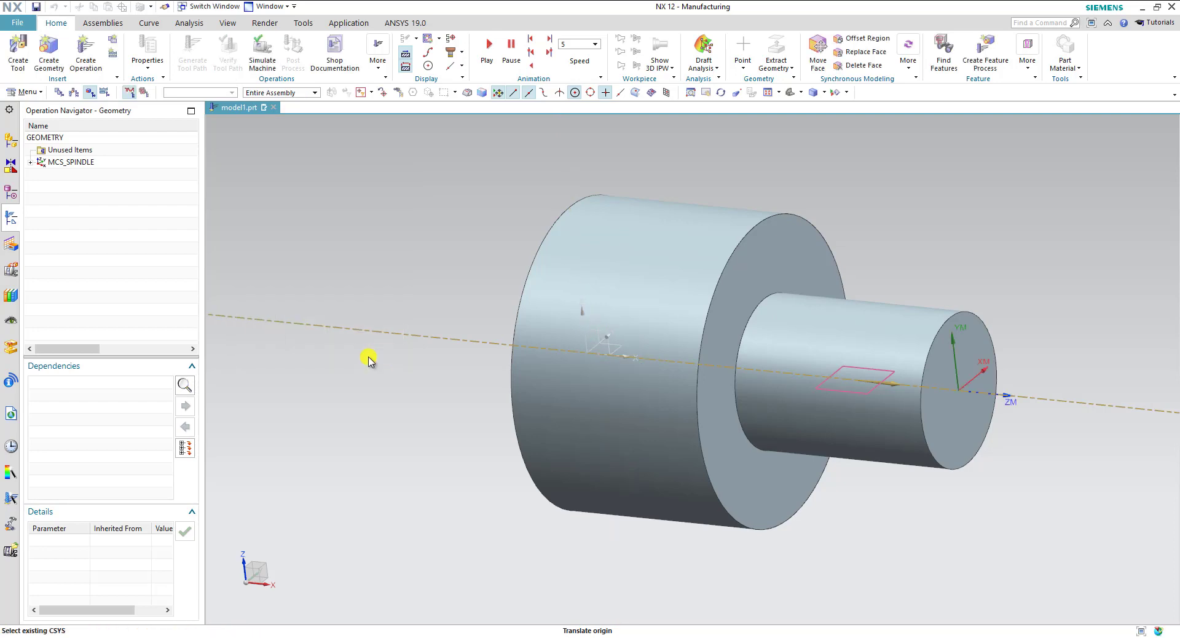
middle_click_drag(408, 269, 448, 245)
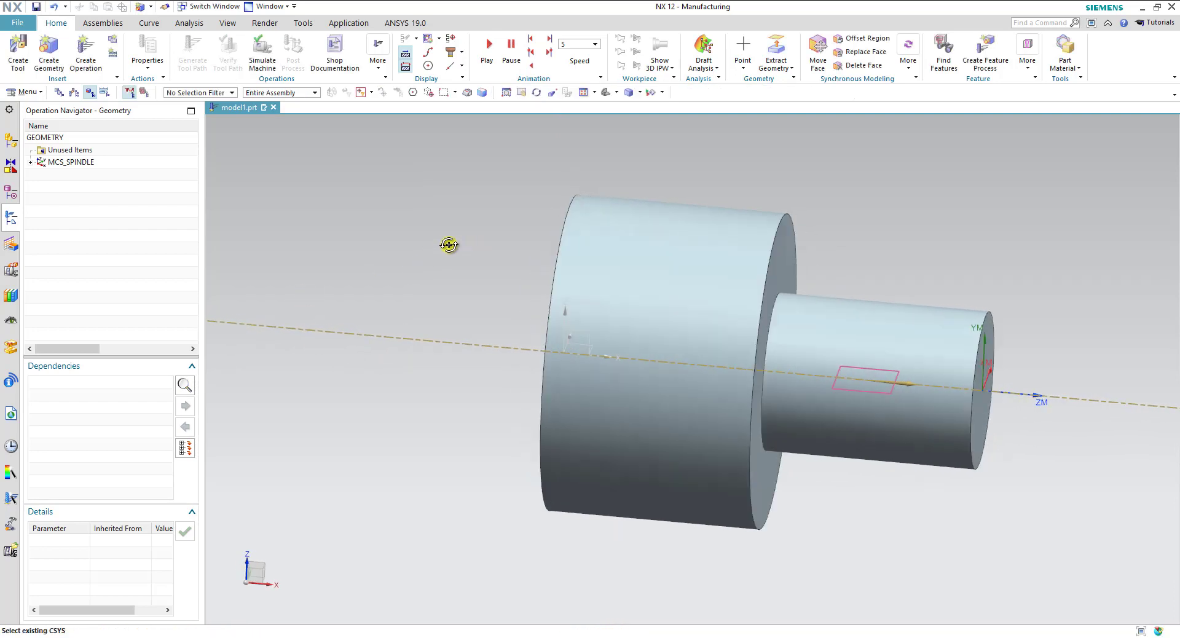
left_click(31, 162)
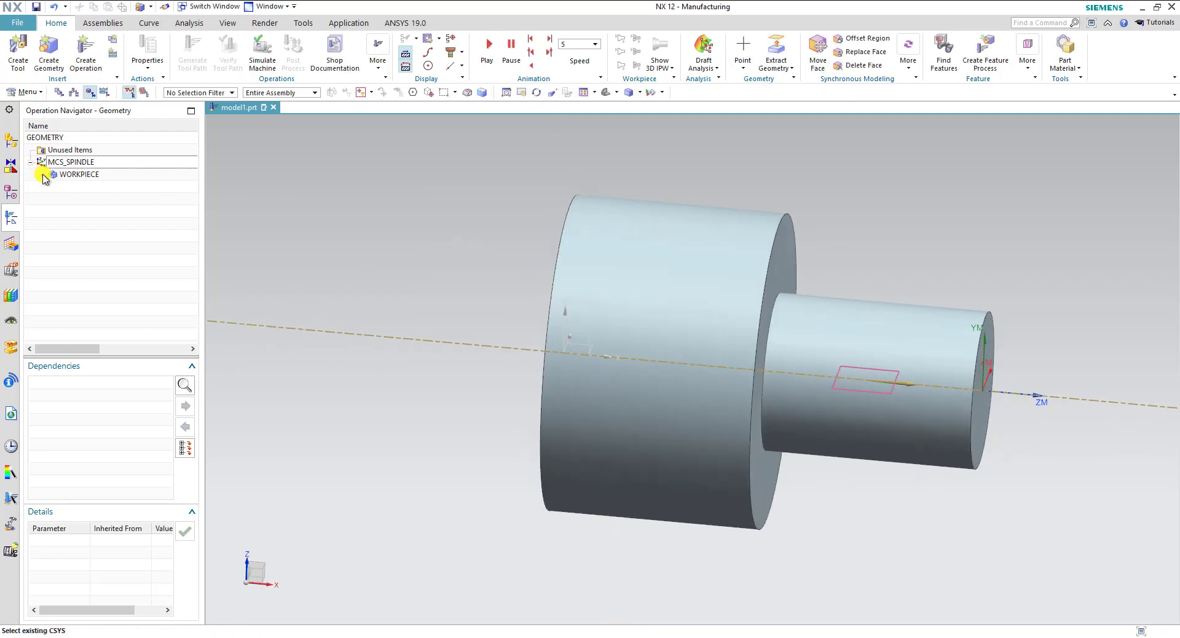
left_click(42, 175)
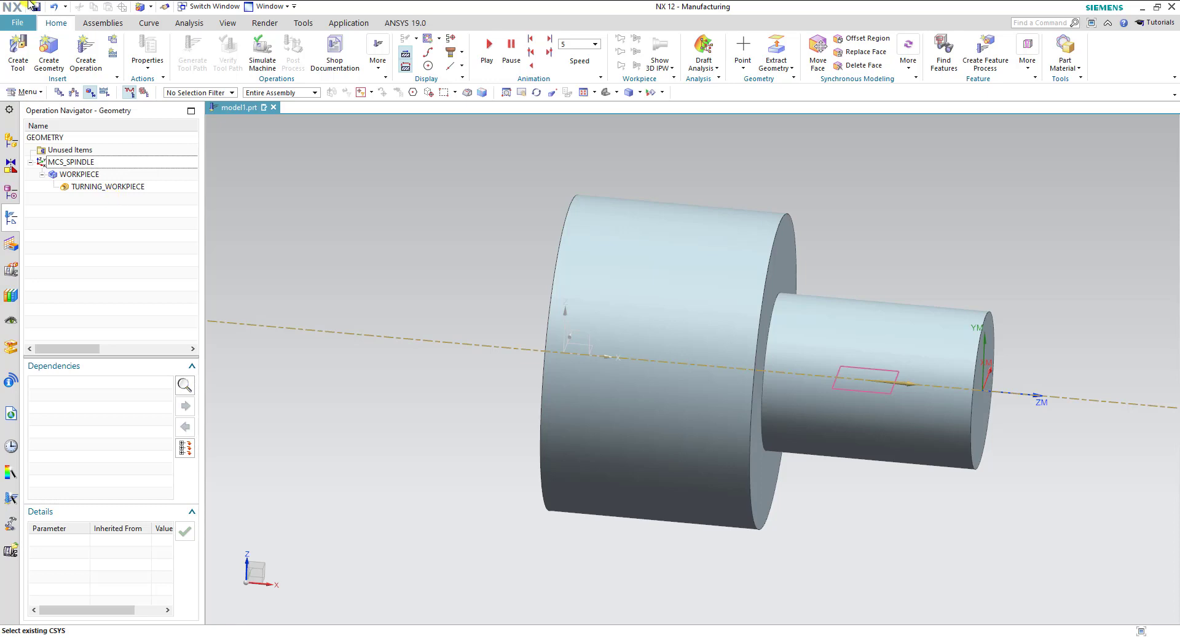
Open Create Geometry for a new turning group with default name MCS_SPINDLE_1
left_click(49, 47)
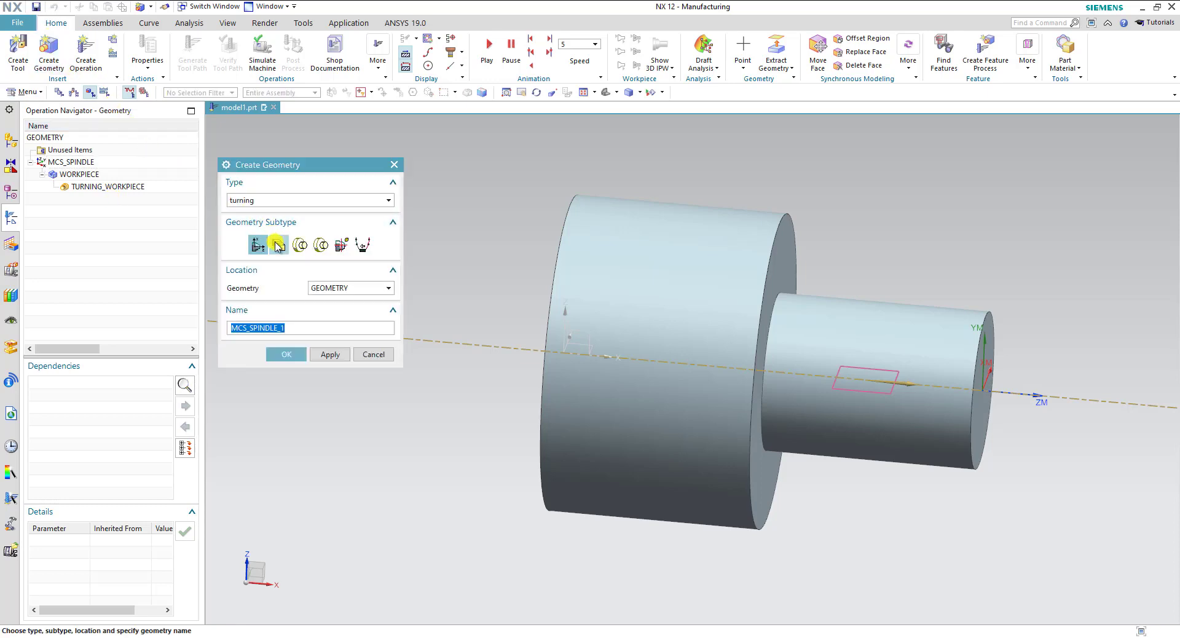